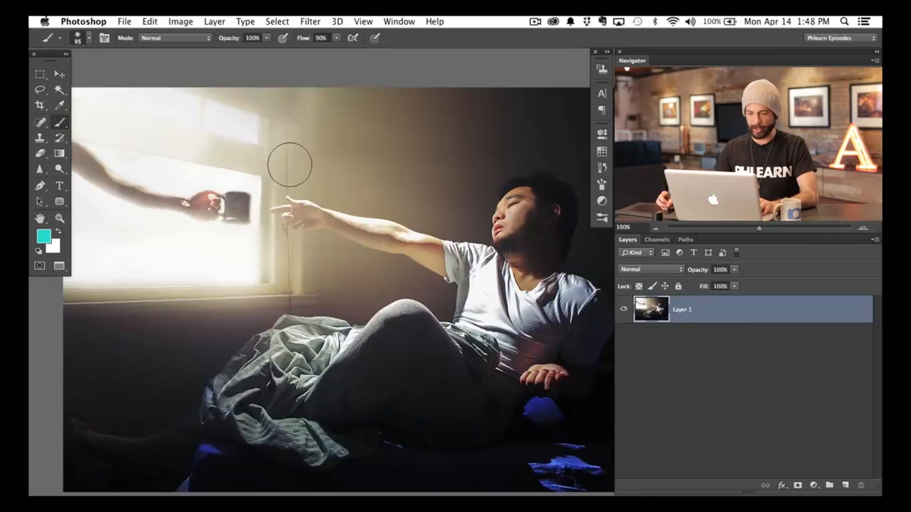
- Add an empty layer above the photo, set the foreground to white and dab a few specks on the wall with a 5 px brush
left_click_drag(327, 323, 343, 330)
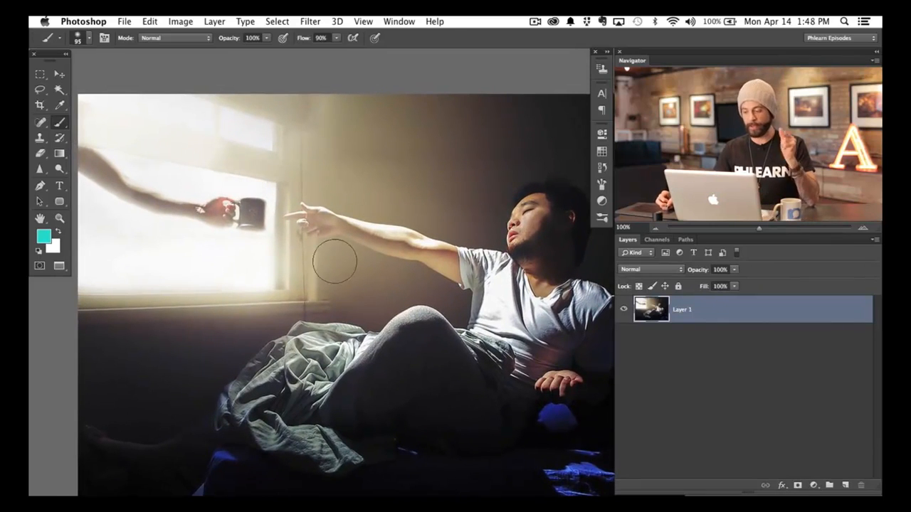
key("ctrl+shift+alt+n")
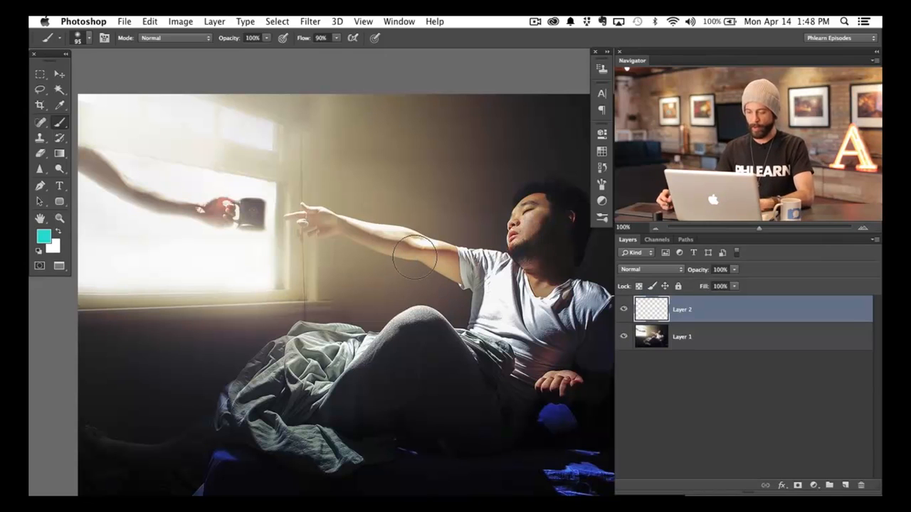
mouse_move(311, 224)
left_mouse_down()
mouse_move(289, 229)
mouse_move(294, 221)
left_mouse_up()
key("d")
key("x")
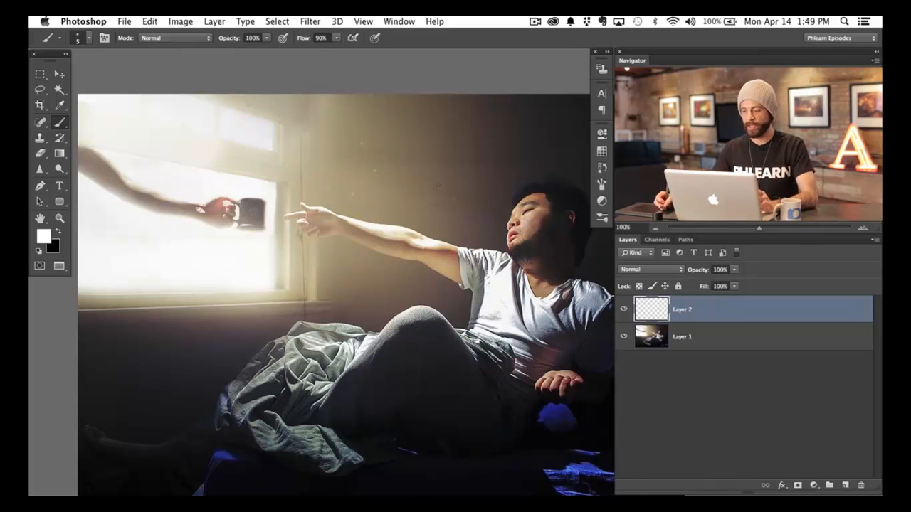
- Open the brush settings and set the Shape Dynamics size jitter to 100%
left_click(400, 21)
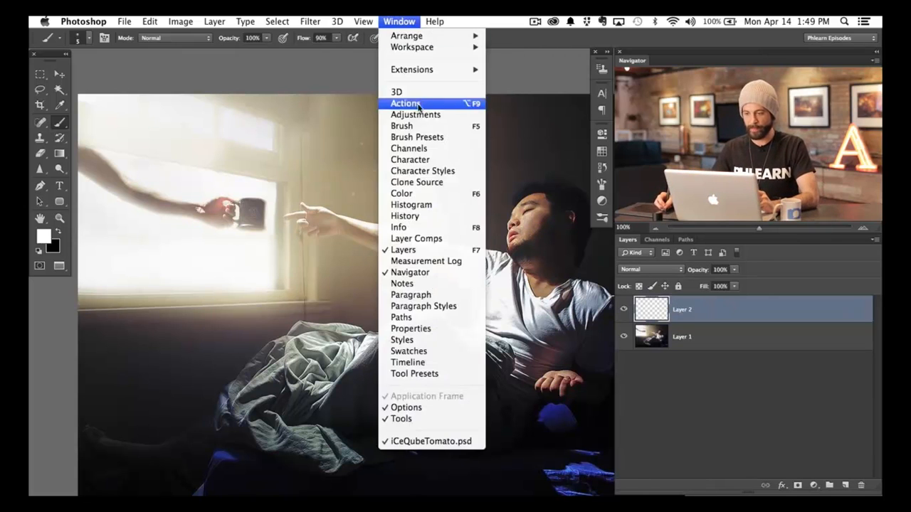
left_click(423, 131)
mouse_move(342, 265)
left_mouse_down()
mouse_move(260, 266)
mouse_move(261, 275)
left_mouse_up()
key("super+plus")
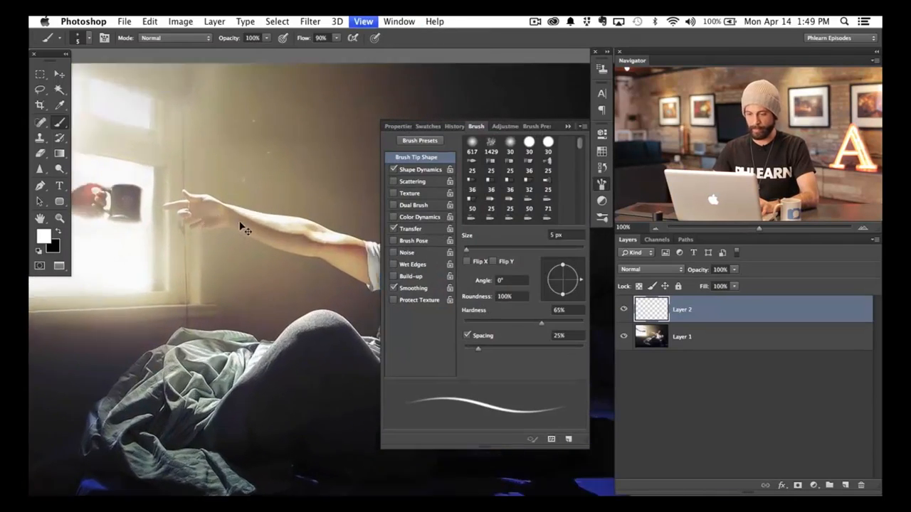
left_click_drag(178, 289, 315, 412)
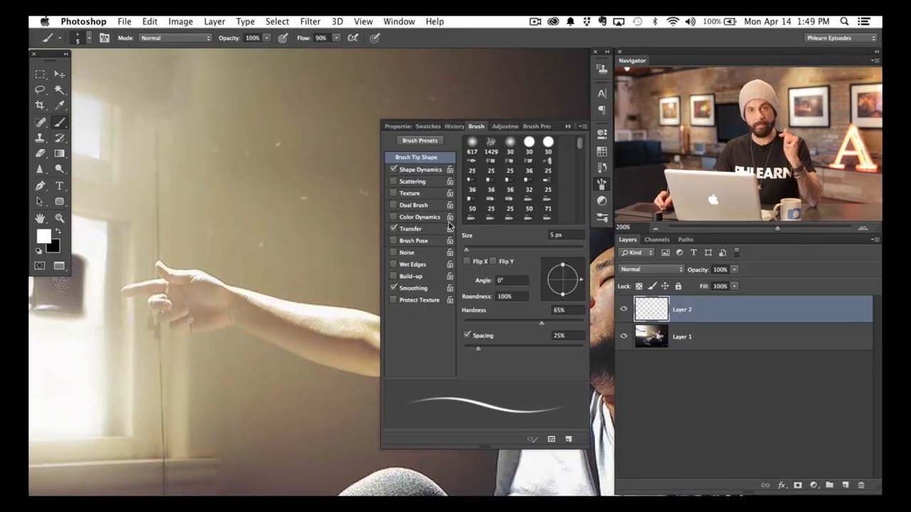
left_click(427, 169)
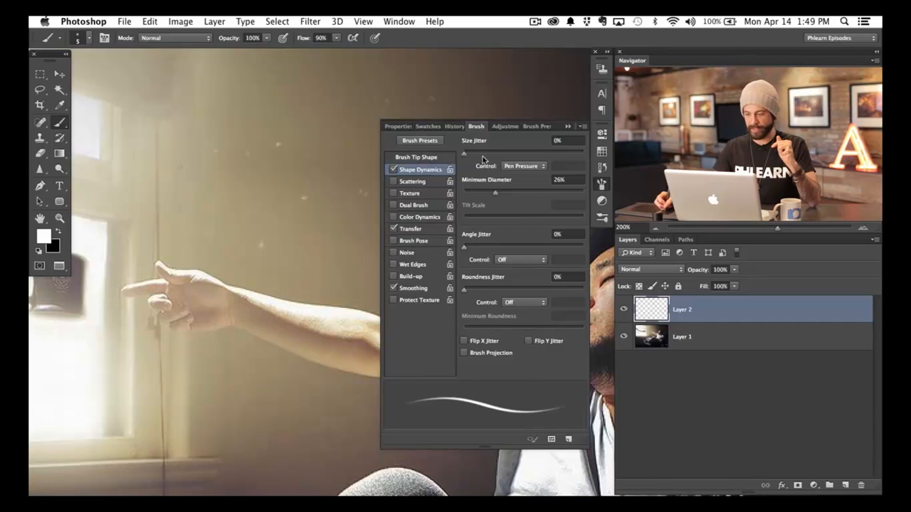
left_click_drag(549, 153, 587, 155)
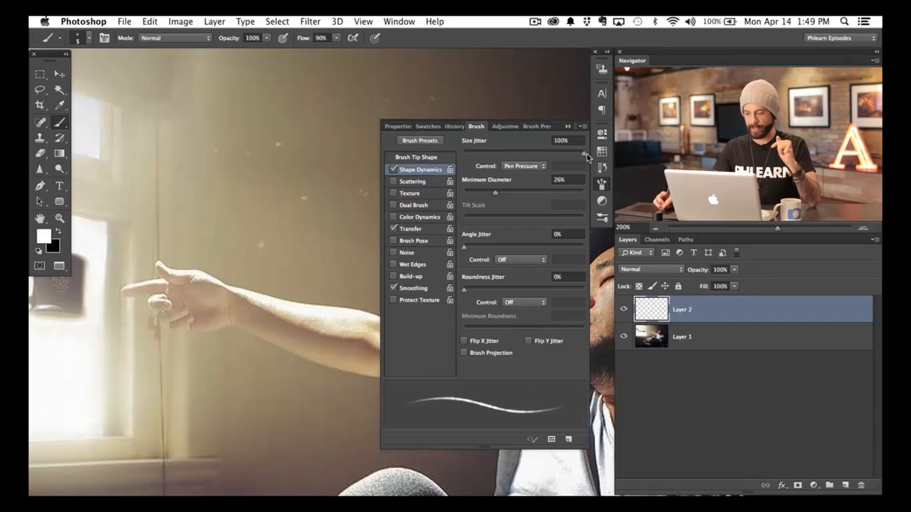
- Enable Scattering for the brush with scatter at 1000% on both axes
left_click(420, 183)
left_click_drag(498, 153, 588, 154)
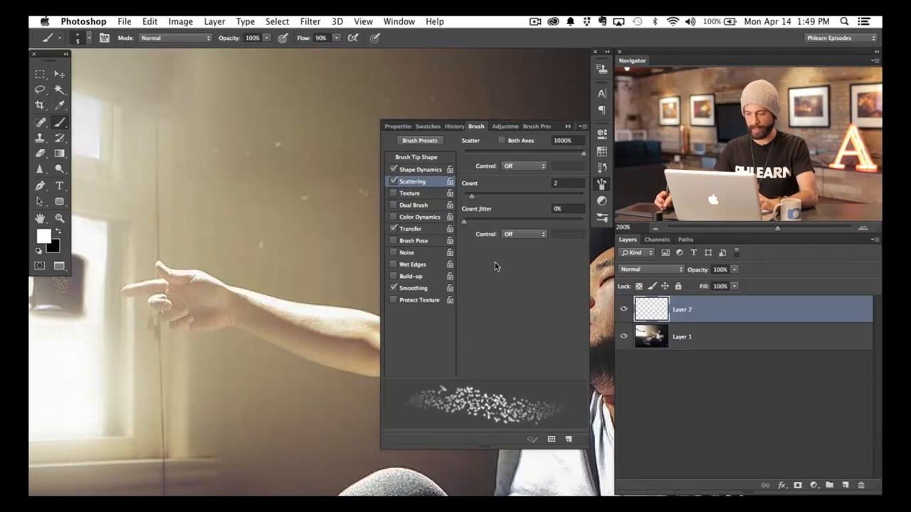
mouse_move(510, 154)
left_mouse_down()
mouse_move(496, 155)
mouse_move(606, 152)
mouse_move(519, 154)
mouse_move(600, 158)
left_mouse_up()
left_click(503, 141)
- Increase the spacing of the brush tip and close the brush settings
key("super+minus")
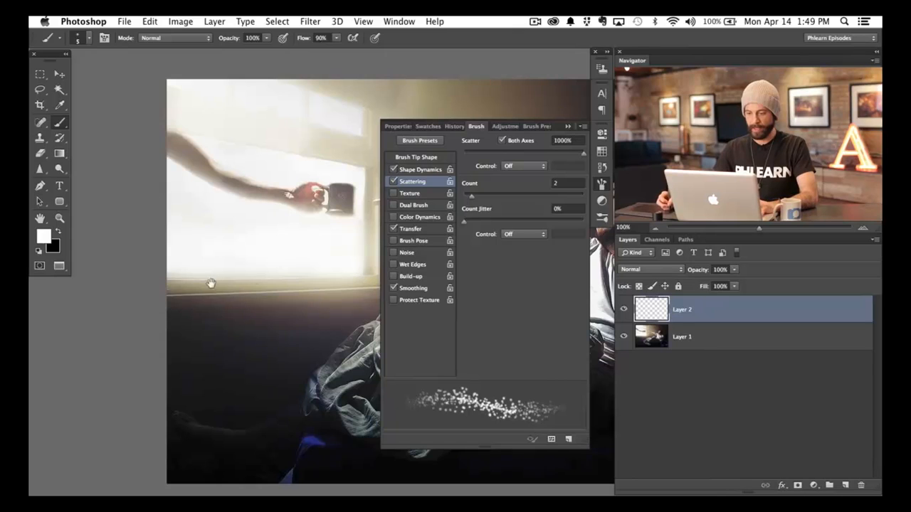
left_click_drag(298, 234, 256, 276)
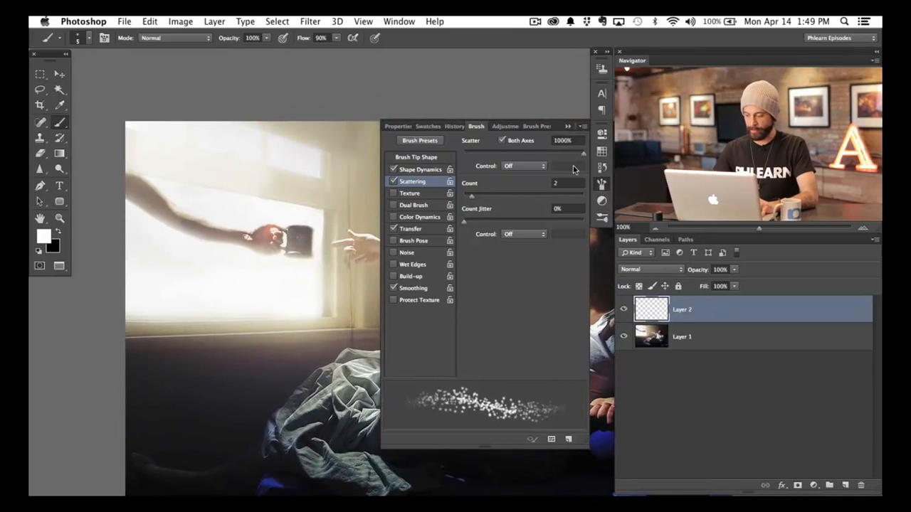
key("super+plus")
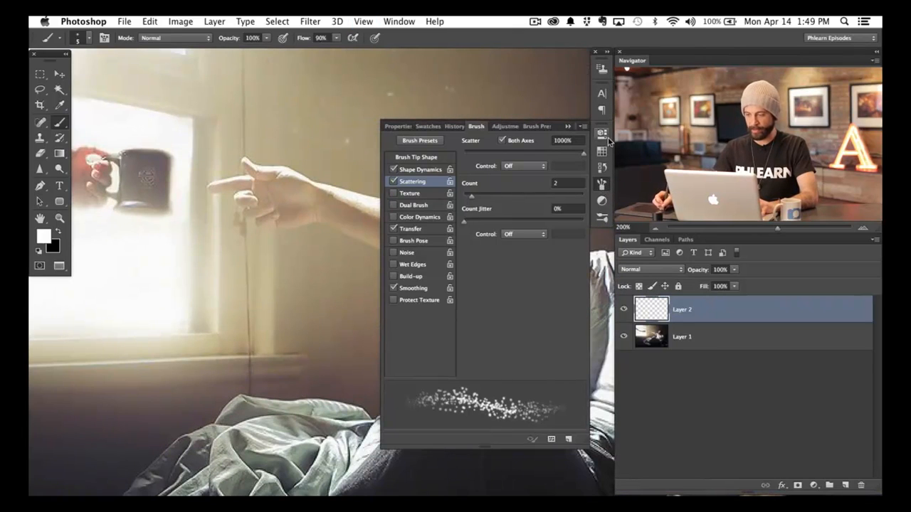
left_click(435, 158)
left_click_drag(496, 345, 563, 348)
left_click(602, 188)
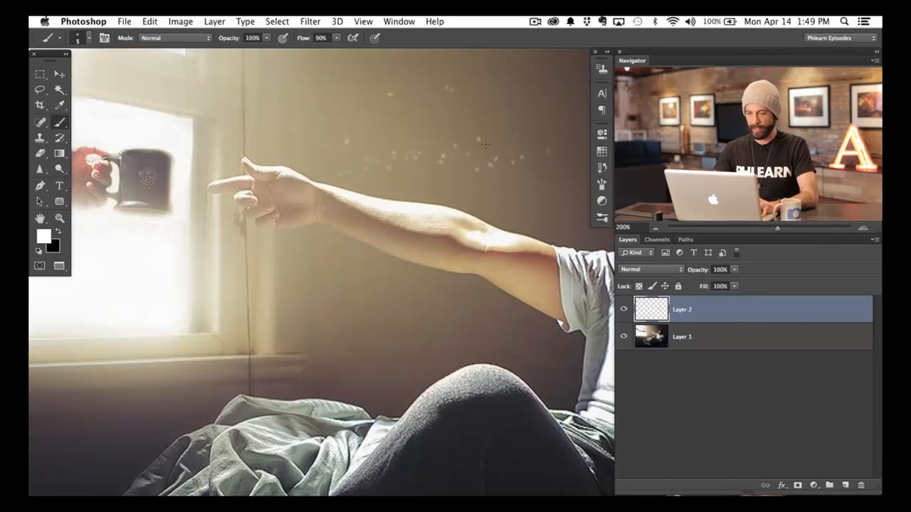
- Paint scattered white dust specks over the wall, the arm, the legs and the dark area below the window
left_click_drag(417, 234, 380, 249)
key("super+minus")
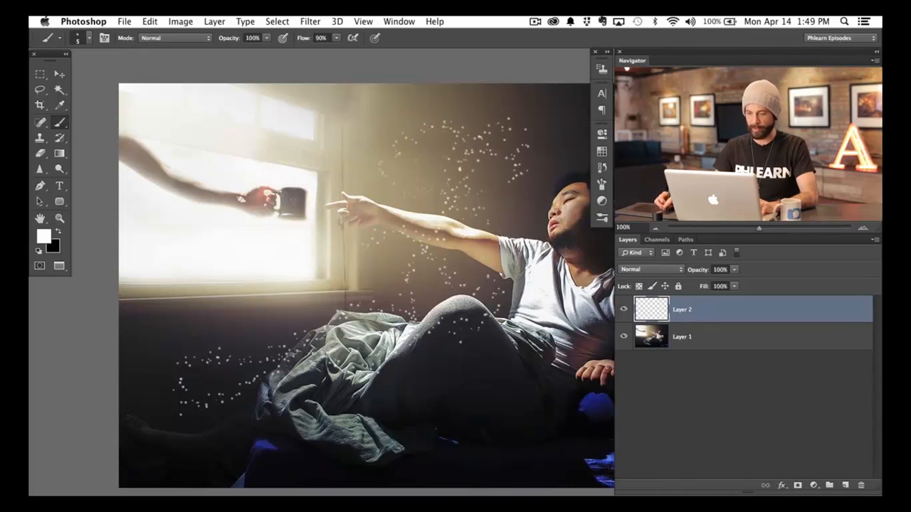
left_click_drag(441, 271, 355, 276)
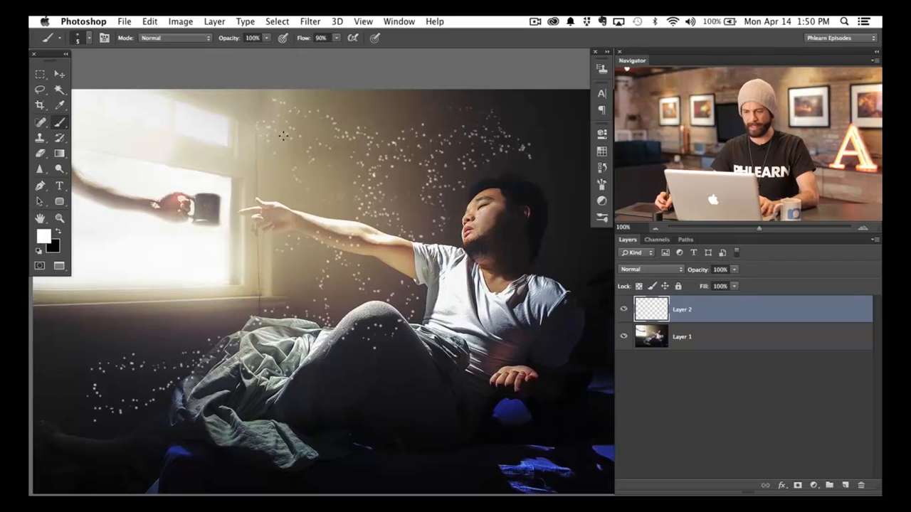
mouse_move(289, 187)
left_mouse_down()
mouse_move(334, 270)
mouse_move(459, 356)
mouse_move(308, 415)
left_mouse_up()
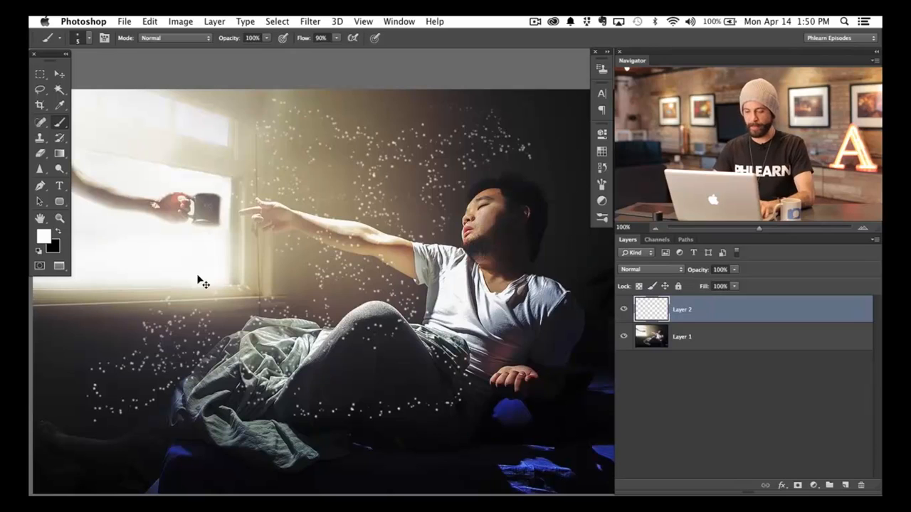
- Create a new white document of 500 x 500 pixels at 72 pixels/inch in RGB Color
key("super+n")
key("Tab")
type("500")
key("Tab")
type("500")
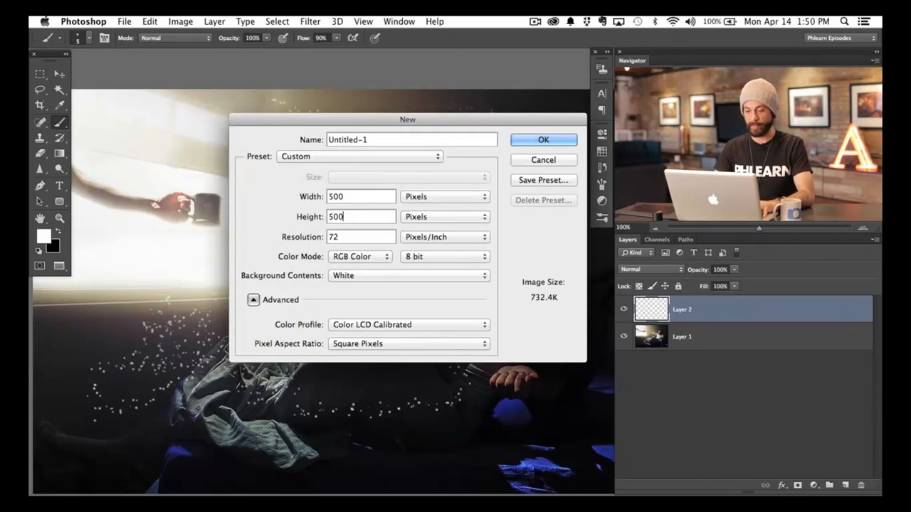
left_click(543, 141)
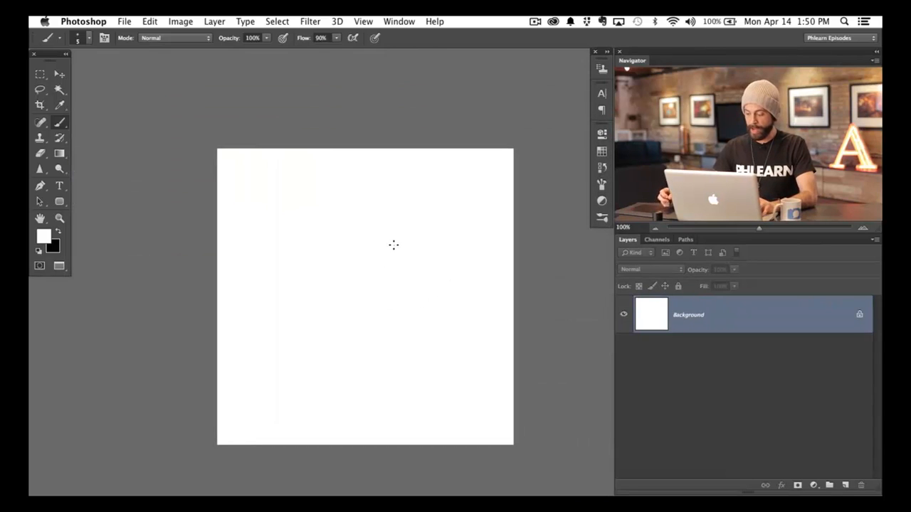
- Choose a round brush tip at 100% flow and adjust its size to 24 px
key("super+plus")
key("super+minus")
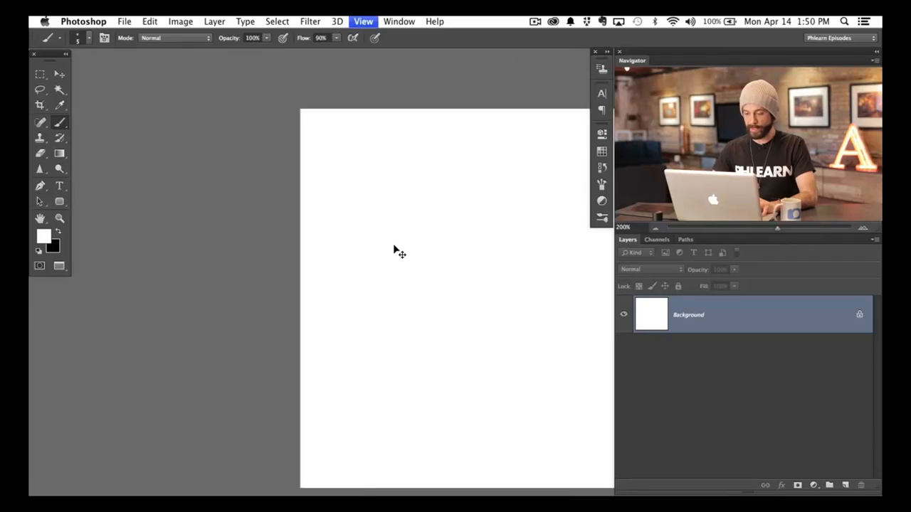
left_click_drag(471, 337, 259, 349)
mouse_move(347, 347)
left_mouse_down()
mouse_move(357, 487)
mouse_move(361, 473)
left_mouse_up()
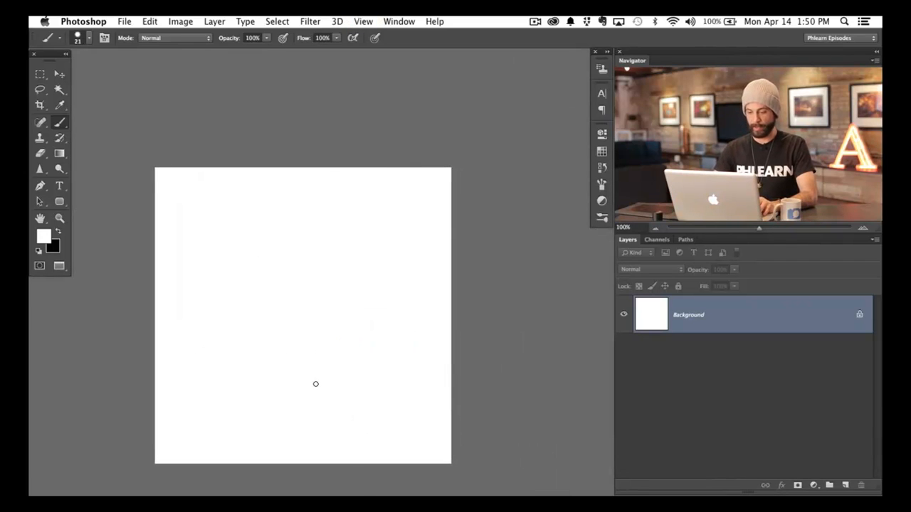
left_click_drag(423, 445, 427, 446)
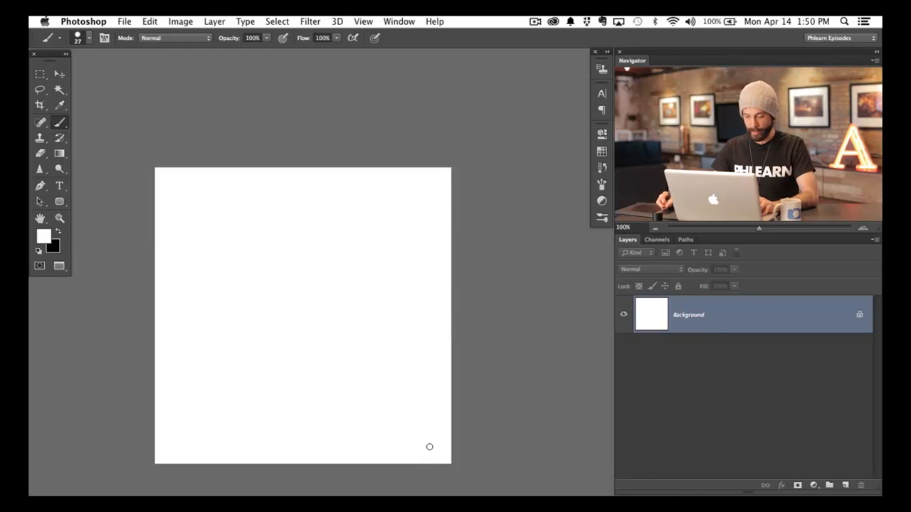
right_click(421, 317)
double_click(446, 369)
right_click(451, 391)
left_click(363, 394)
mouse_move(379, 393)
left_mouse_down()
mouse_move(267, 391)
mouse_move(272, 412)
left_mouse_up()
left_click_drag(355, 370, 357, 412)
left_click_drag(357, 402, 293, 405)
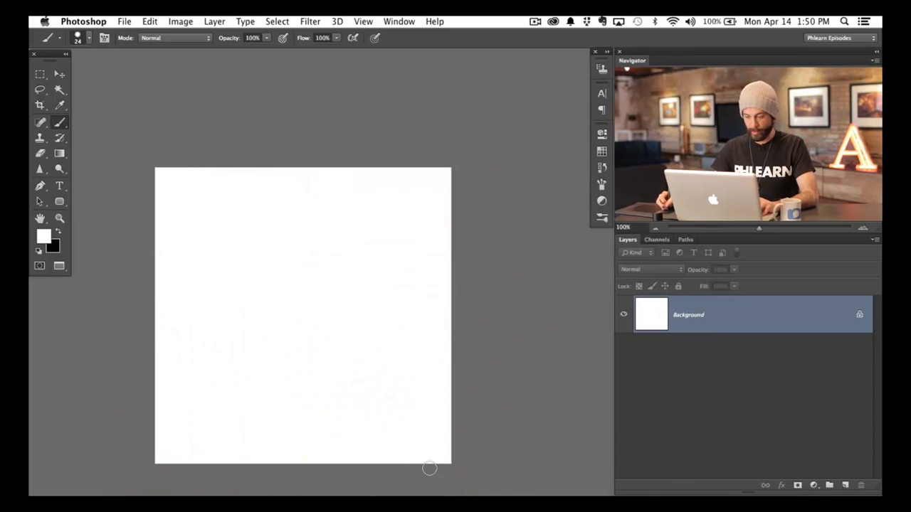
- Paint a black dot near the canvas's lower-right corner and a tiny one near the upper-left corner with the brush reduced to 7 px
key("x")
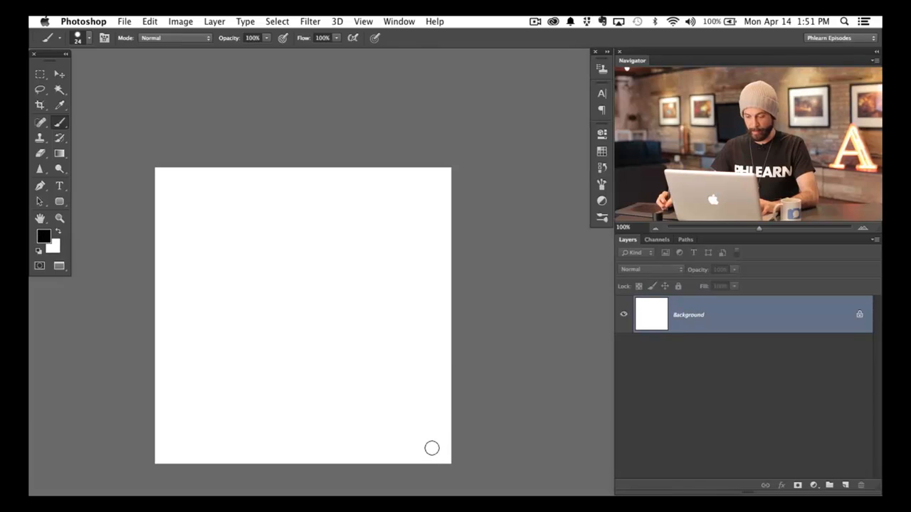
left_click(429, 448)
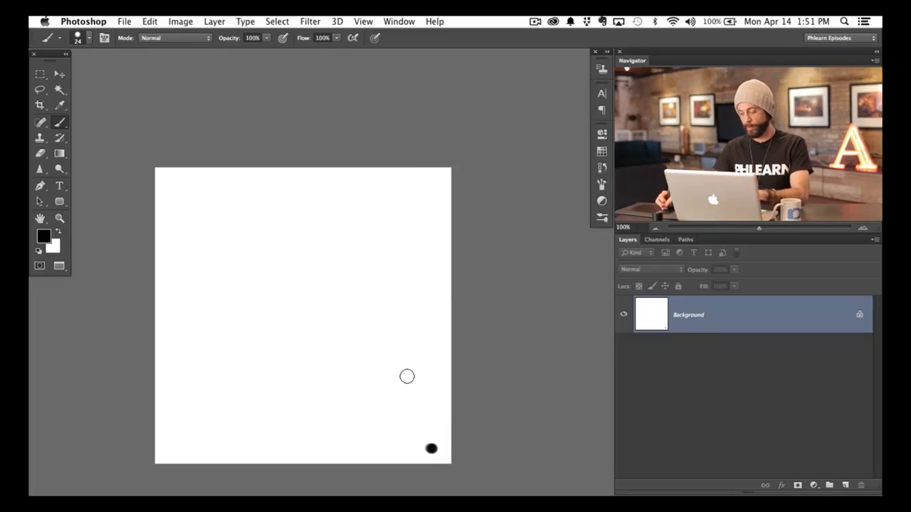
key("bracketleft")
key("bracketleft")
key("bracketleft")
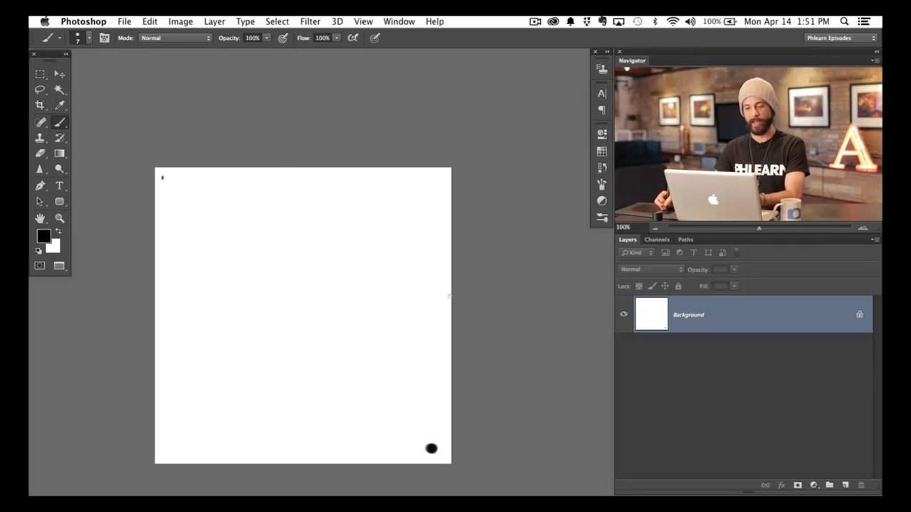
- Define the two-dot canvas as a brush preset named "dust"
left_click_drag(299, 407, 382, 368)
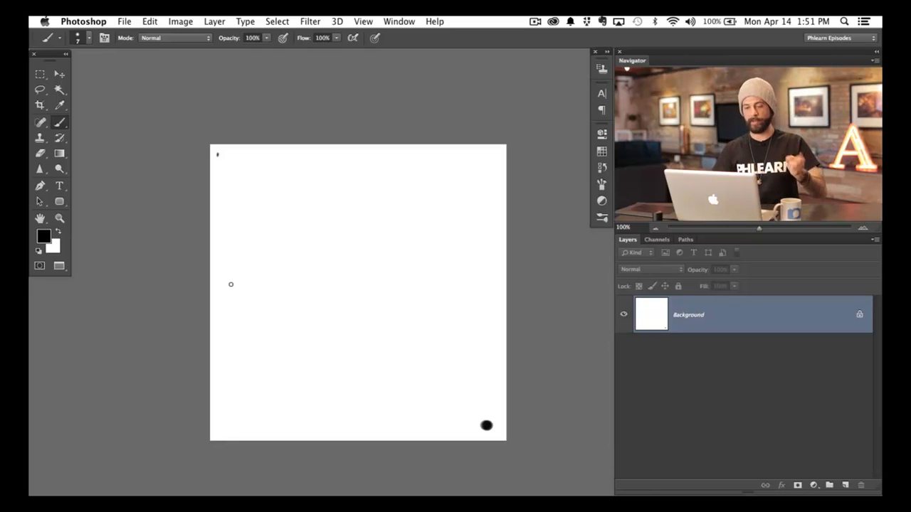
left_click(150, 23)
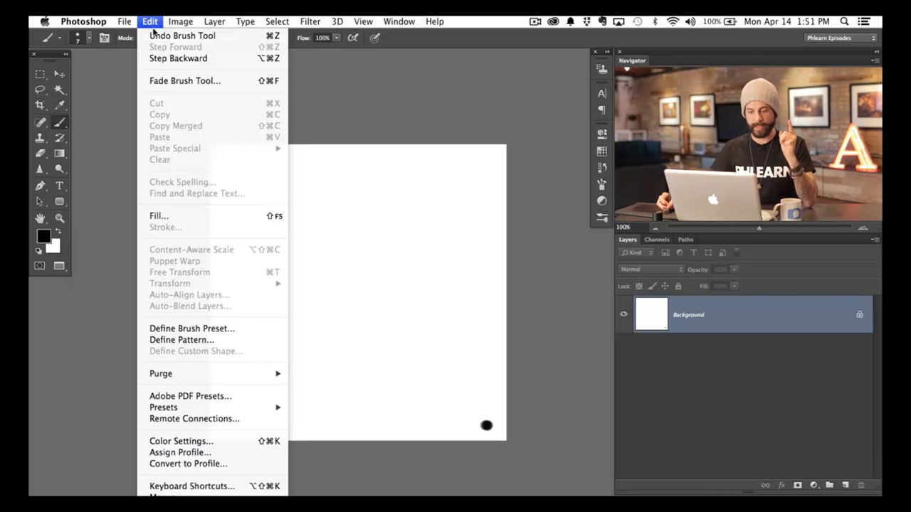
left_click(222, 329)
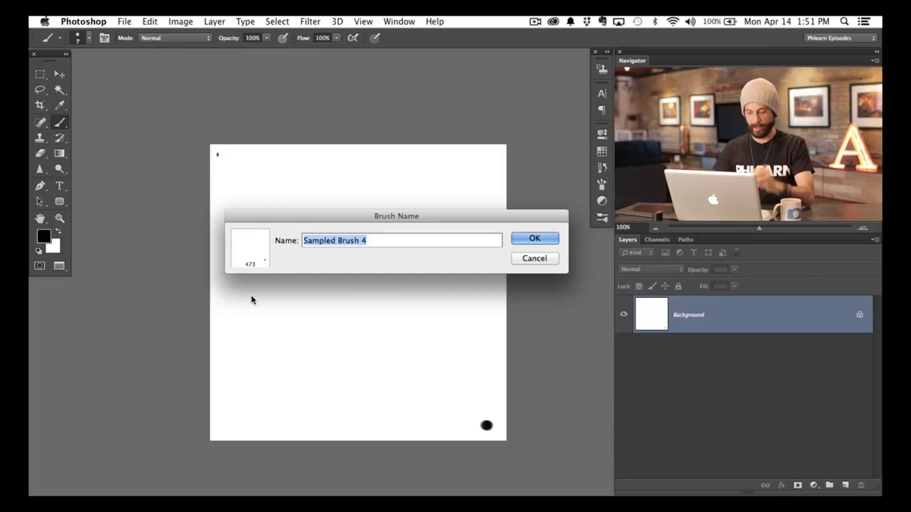
type("dust")
key("Return")
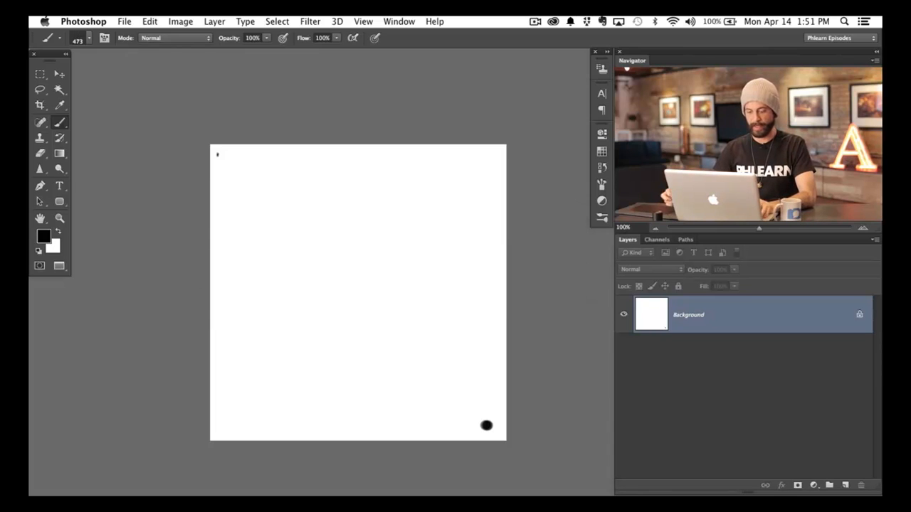
- Switch back to the photo document and clear all the painted specks from Layer 2
key("super+grave")
left_click_drag(417, 292, 392, 301)
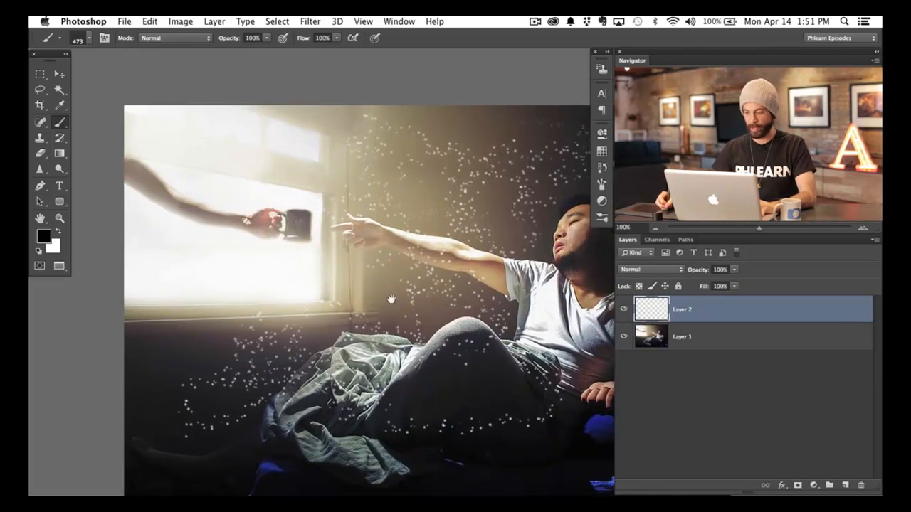
key("super+d")
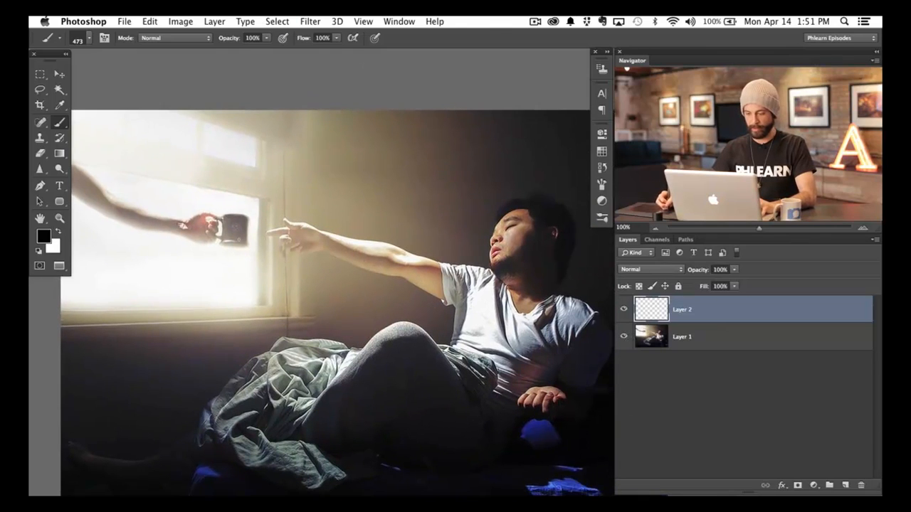
- Test the dust brush in white on Layer 2, undo the oversized dots and paint dotted trails below the arm at 70 px
left_click_drag(242, 327, 371, 306)
left_click(145, 270, "alt")
mouse_move(138, 340)
left_mouse_down()
mouse_move(399, 260)
mouse_move(450, 294)
mouse_move(390, 320)
mouse_move(411, 326)
mouse_move(429, 313)
left_mouse_up()
key("super+z")
left_click_drag(250, 317, 415, 286)
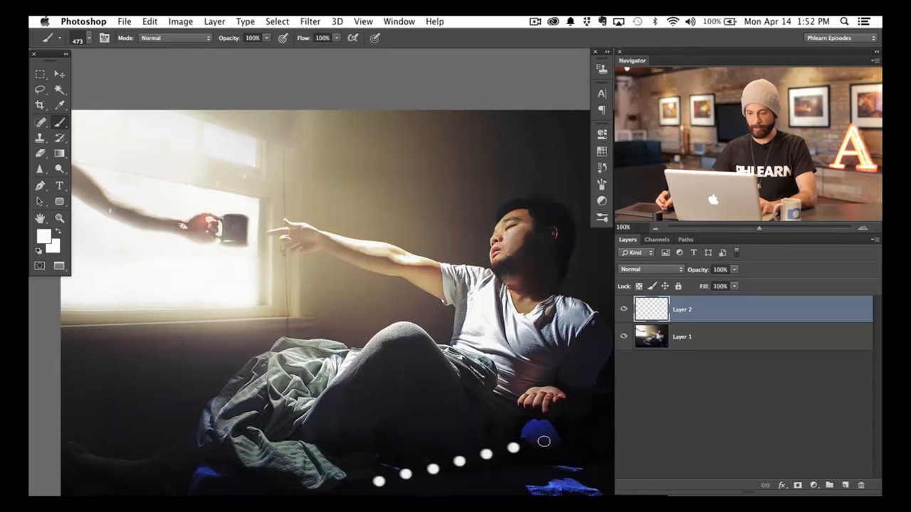
left_click_drag(425, 282, 392, 288)
mouse_move(342, 283)
left_mouse_down()
mouse_move(285, 282)
mouse_move(319, 299)
left_mouse_up()
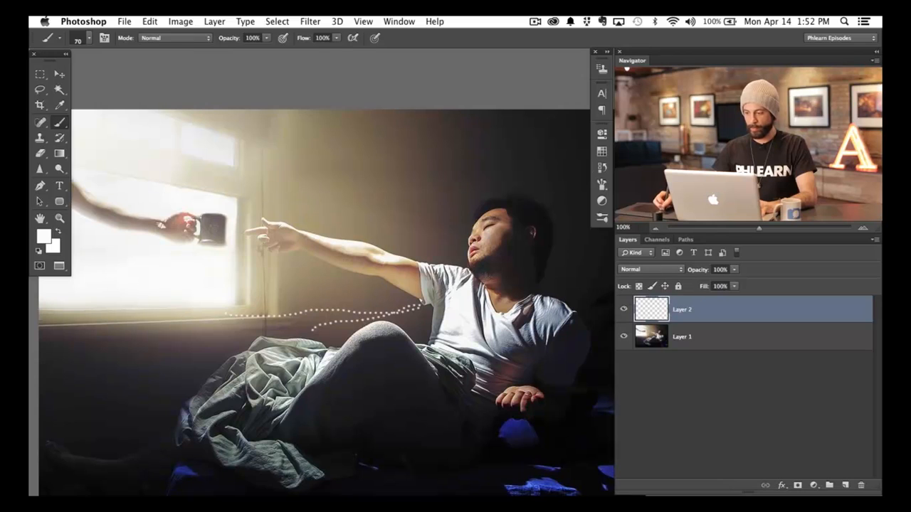
- Enable Shape Dynamics for the dust brush with 100% size jitter and a 1% minimum diameter
left_click(602, 184)
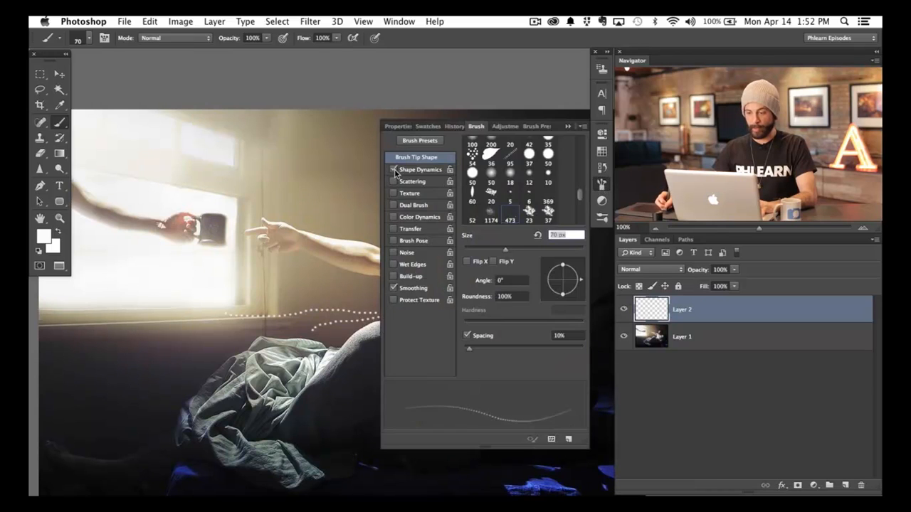
left_click(418, 170)
left_click_drag(520, 152, 585, 153)
left_click_drag(492, 193, 465, 193)
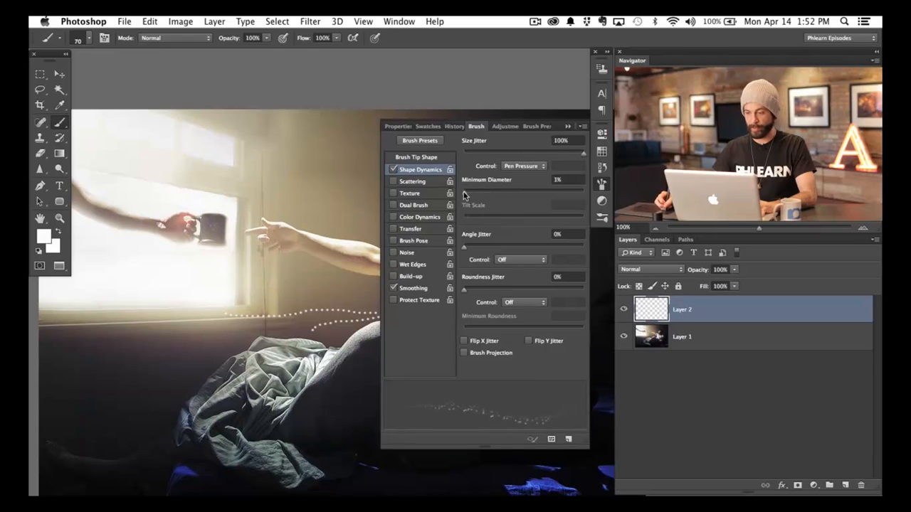
- Set the dust brush's angle jitter to 100% and enable Scattering at 1000% on both axes with a count of 2
left_click_drag(468, 247, 588, 252)
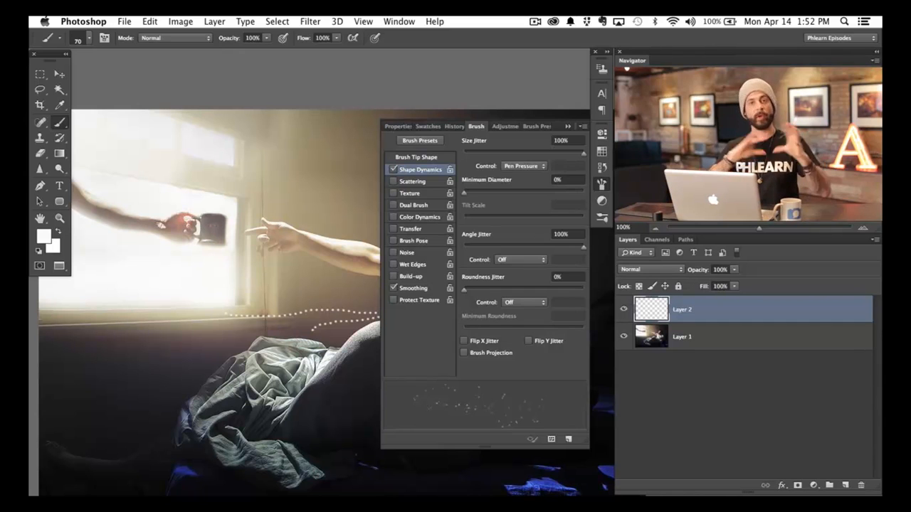
left_click(409, 183)
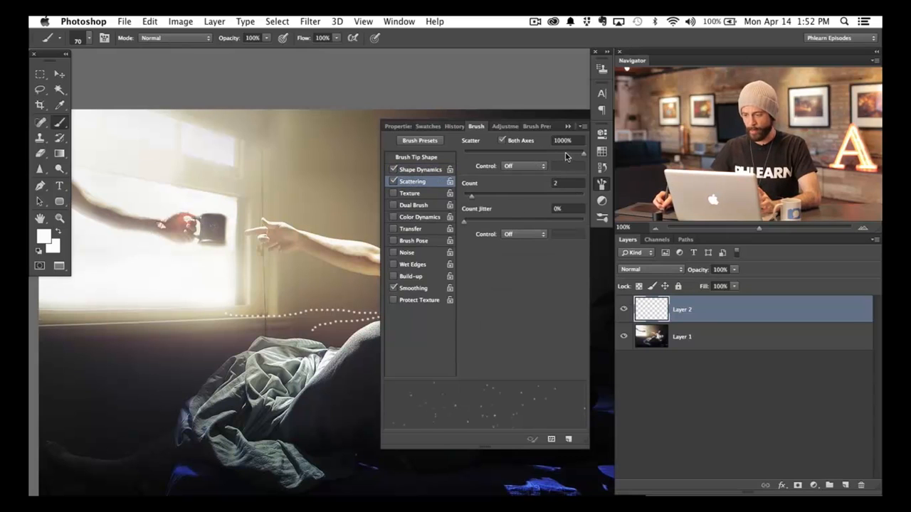
left_click(602, 184)
- Undo the dotted trails and paint scattered white dust across the photo on Layer 2, enlarging the brush to 117 px
key("super+z")
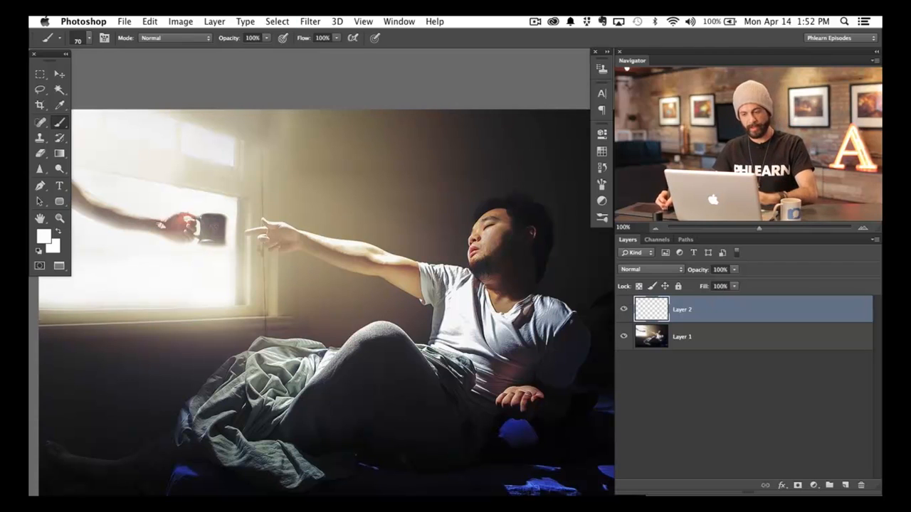
left_click_drag(403, 276, 453, 283)
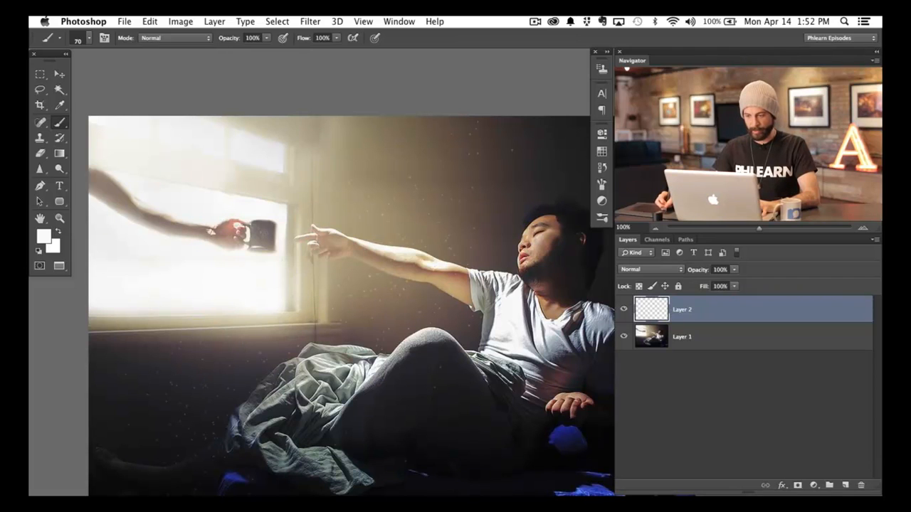
mouse_move(411, 308)
left_mouse_down()
mouse_move(317, 264)
mouse_move(370, 238)
left_mouse_up()
left_click_drag(225, 262, 305, 262)
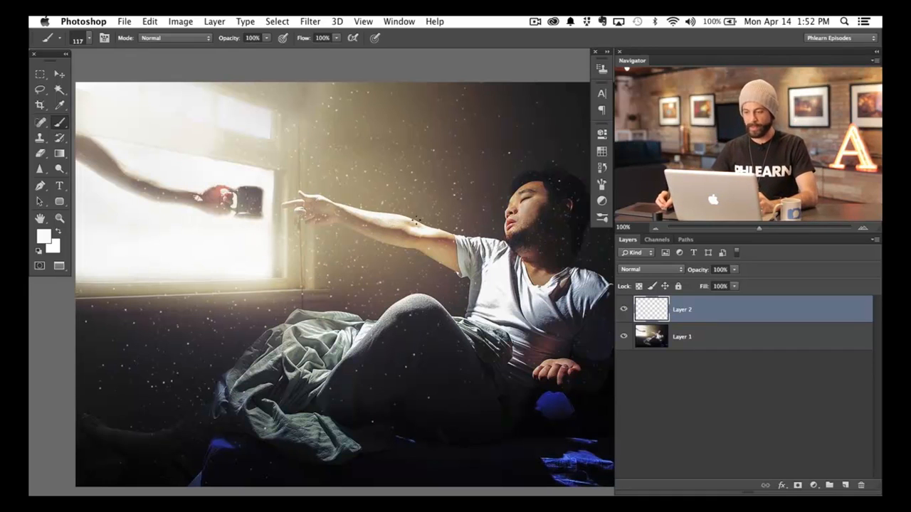
left_click_drag(467, 274, 418, 281)
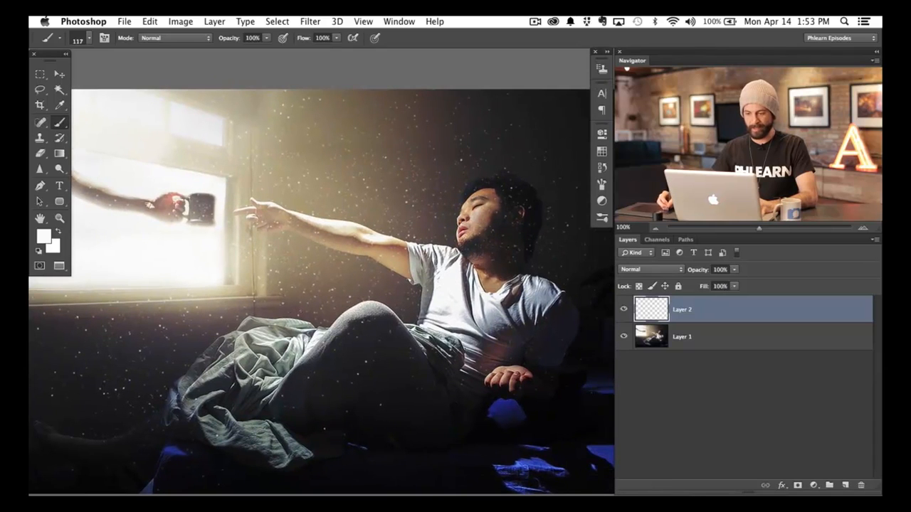
mouse_move(171, 203)
left_mouse_down()
mouse_move(264, 218)
mouse_move(250, 213)
left_mouse_up()
left_click(624, 312)
left_click(623, 312)
left_click(624, 313)
left_click(624, 313)
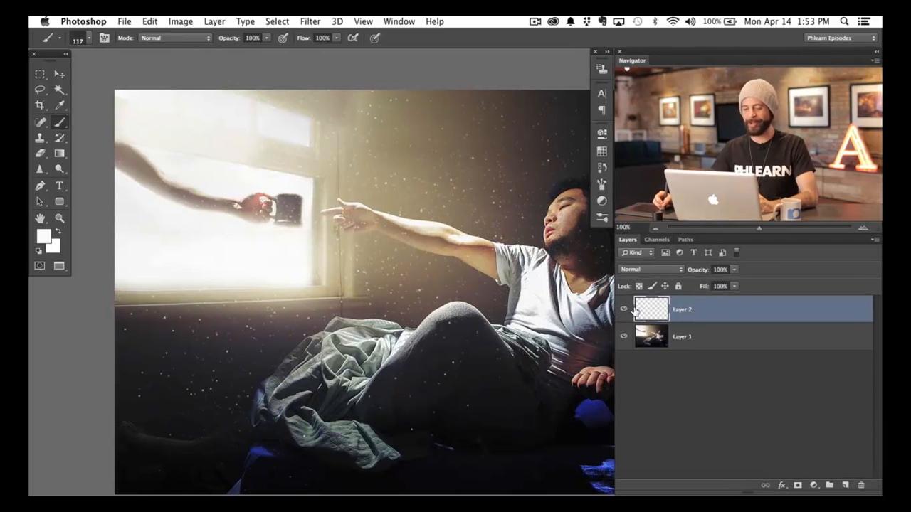
- Blend the Layer 2 dust into the photo using Soft Light mode at 50% opacity, comparing with the layer hidden
left_click(651, 270)
left_click(662, 390)
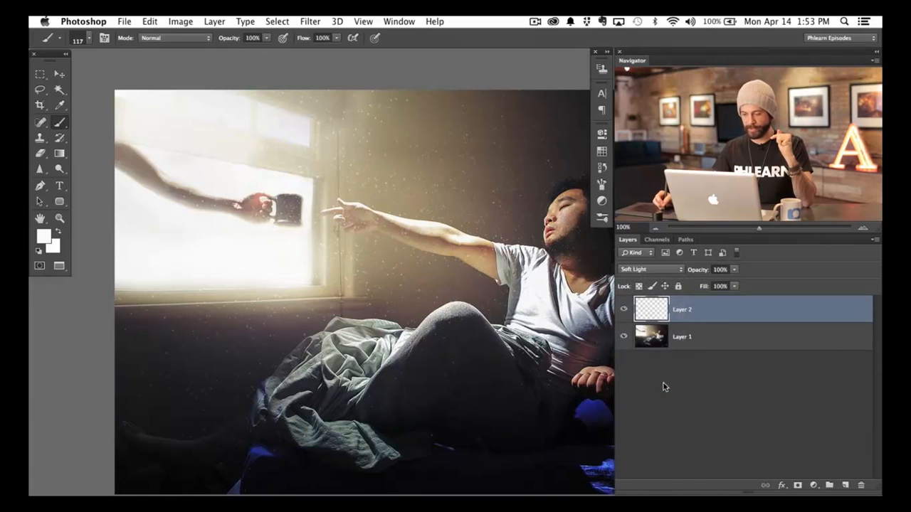
left_click(623, 312)
left_click(623, 311)
left_click(623, 312)
left_click(623, 313)
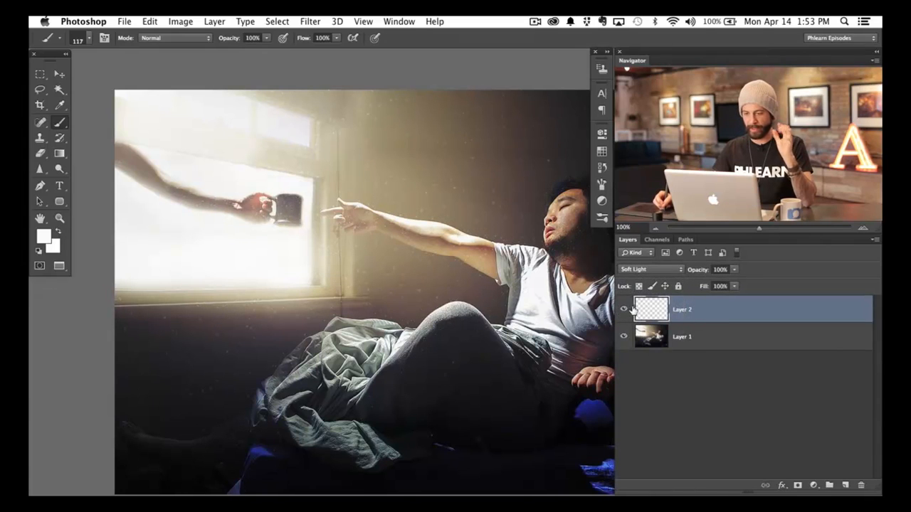
left_click_drag(700, 273, 672, 276)
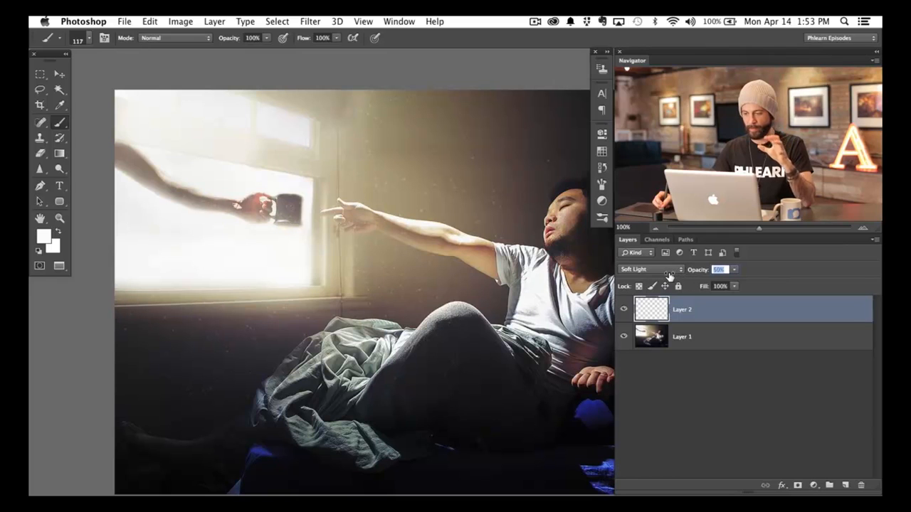
- Add a new layer above Layer 2 and paint sparse, larger dust in a sampled pale window colour at 200 px
key("super+shift+alt+n")
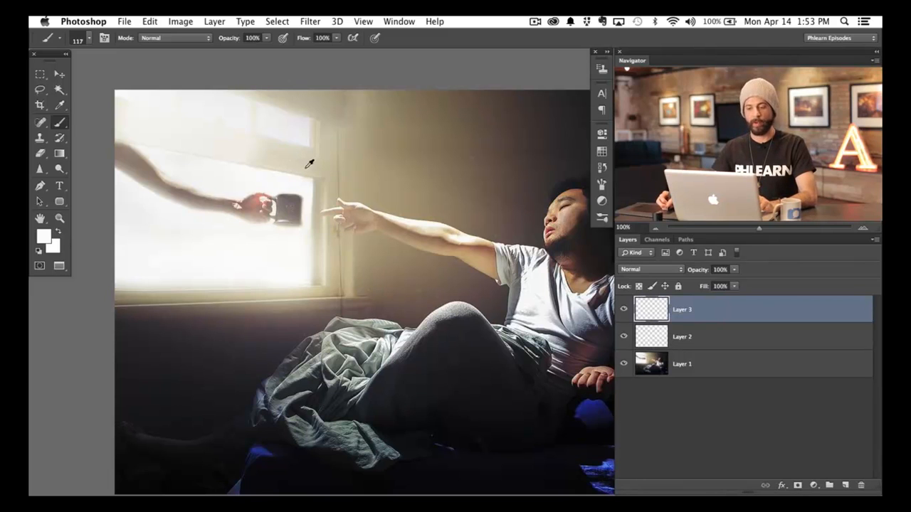
left_click_drag(286, 150, 254, 135)
left_click_drag(249, 175, 289, 181)
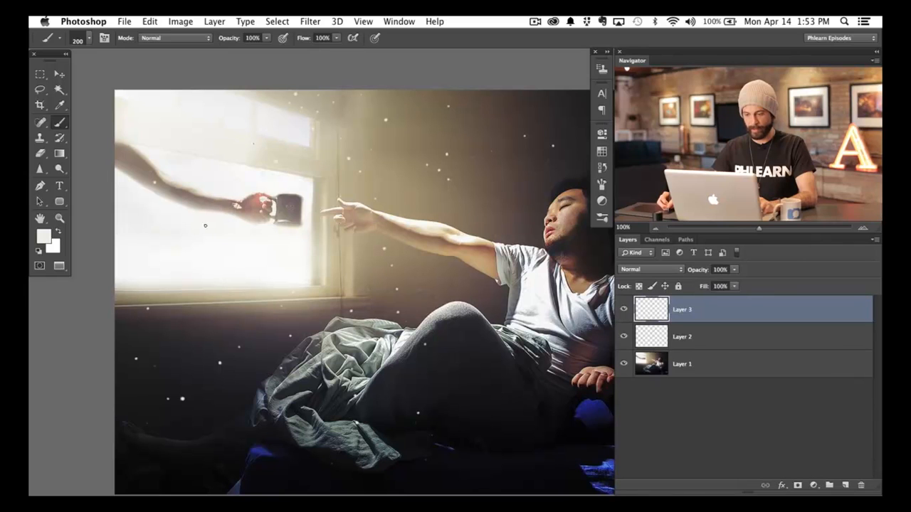
- Set the larger dust on Layer 3 to Soft Light and reduce its opacity to about 48%
left_click(656, 271)
left_click(640, 389)
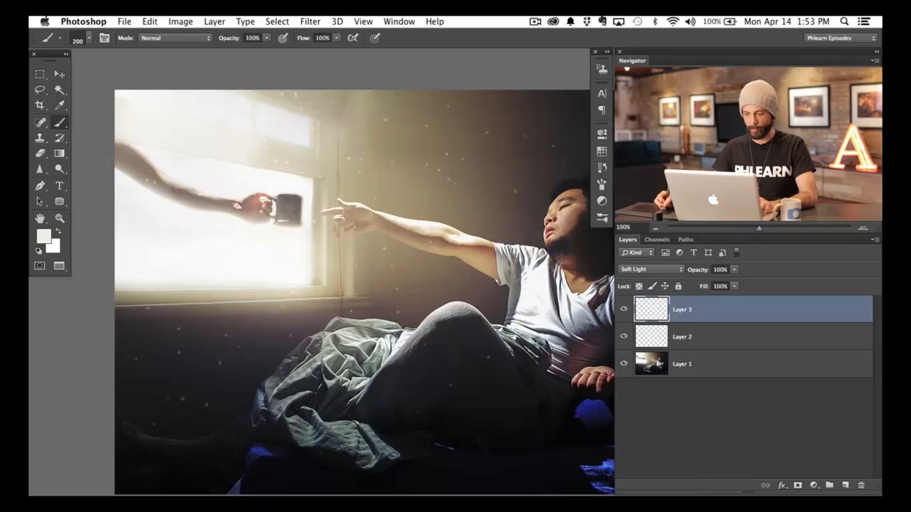
left_click_drag(701, 271, 668, 274)
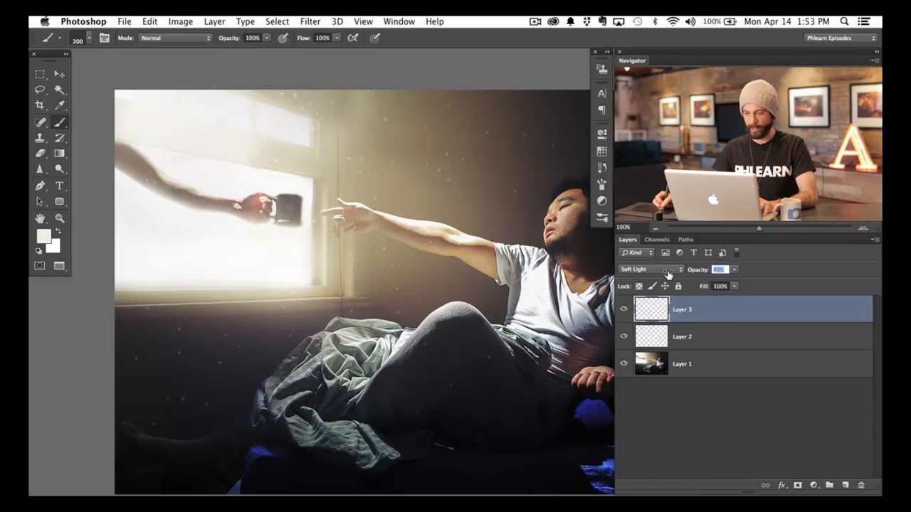
- Add a new layer above Layer 3 and paint dense, fine dust above and around the outstretched arm at about 40 px
key("alt+shift+super+n")
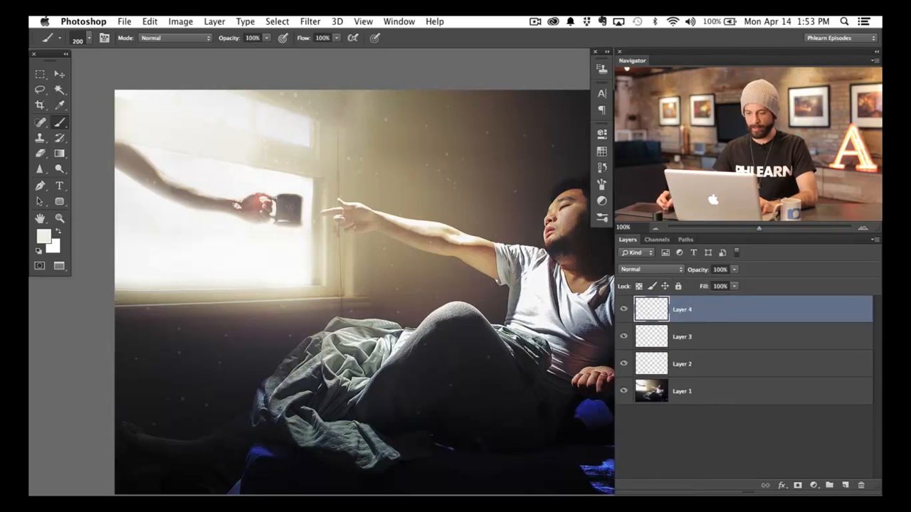
left_click_drag(354, 247, 313, 247)
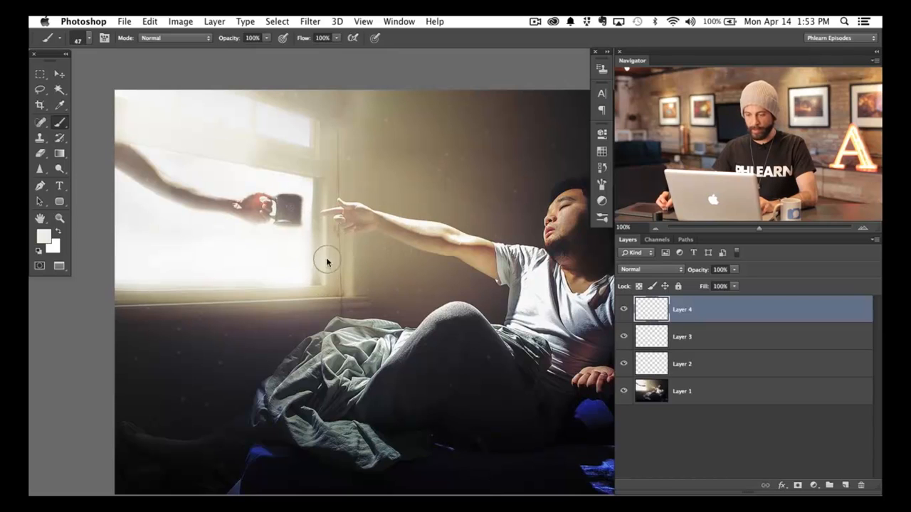
key("bracketright")
key("bracketright")
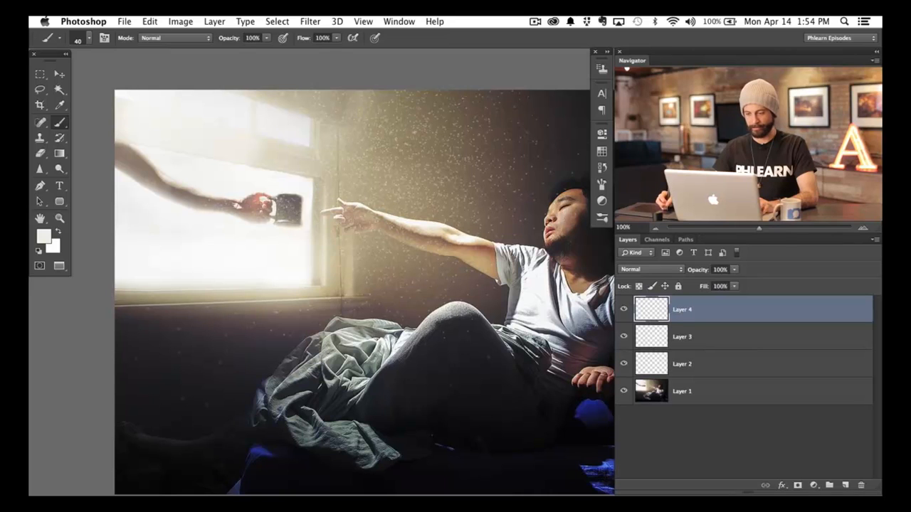
- Set the fine dust on Layer 4 to Soft Light at 30% opacity
left_click(642, 272)
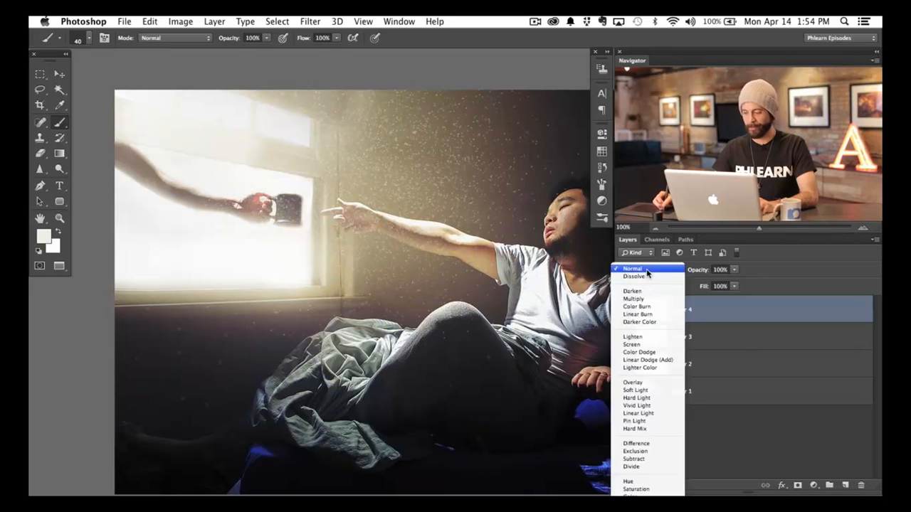
left_click(644, 391)
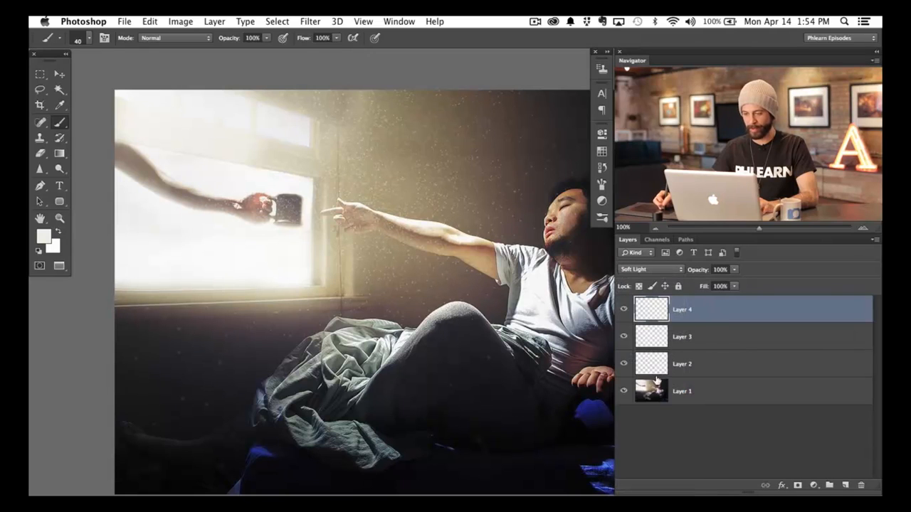
key("v")
key("3")
- Compare the photo with and without the dust layers, and set Layer 2's opacity to 70%
left_click(623, 336)
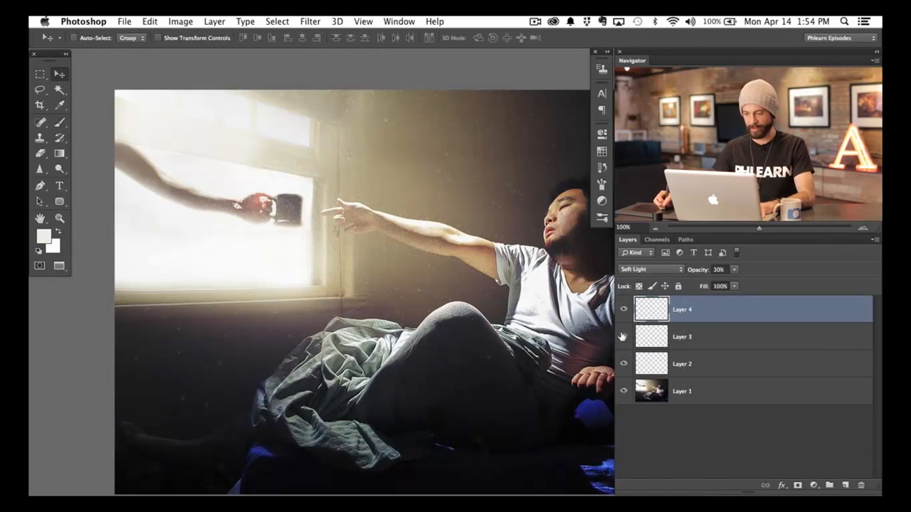
left_click_drag(517, 356, 472, 345)
mouse_move(623, 318)
left_mouse_down()
mouse_move(623, 364)
mouse_move(624, 310)
left_mouse_up()
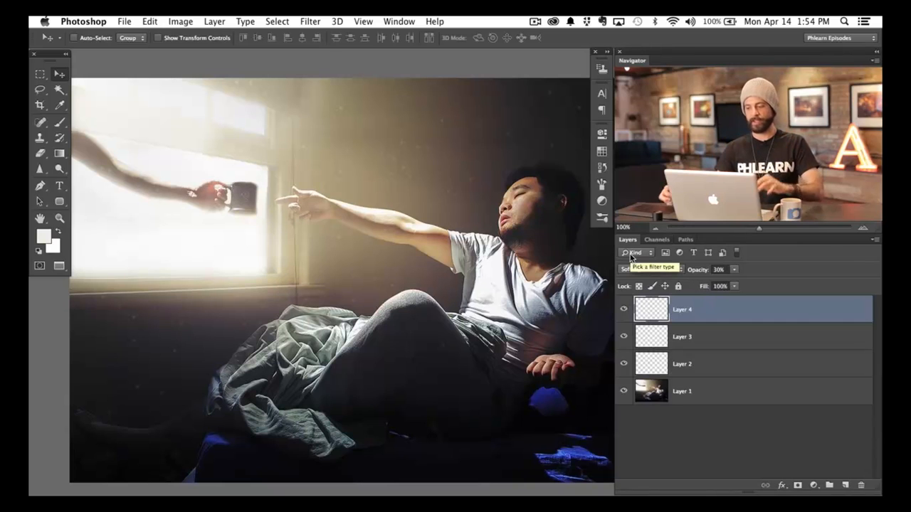
left_click(694, 363)
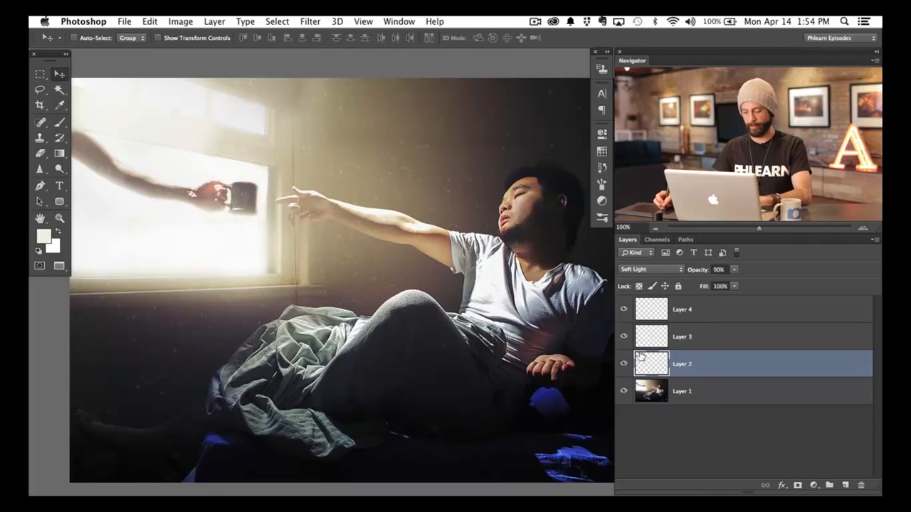
key("7")
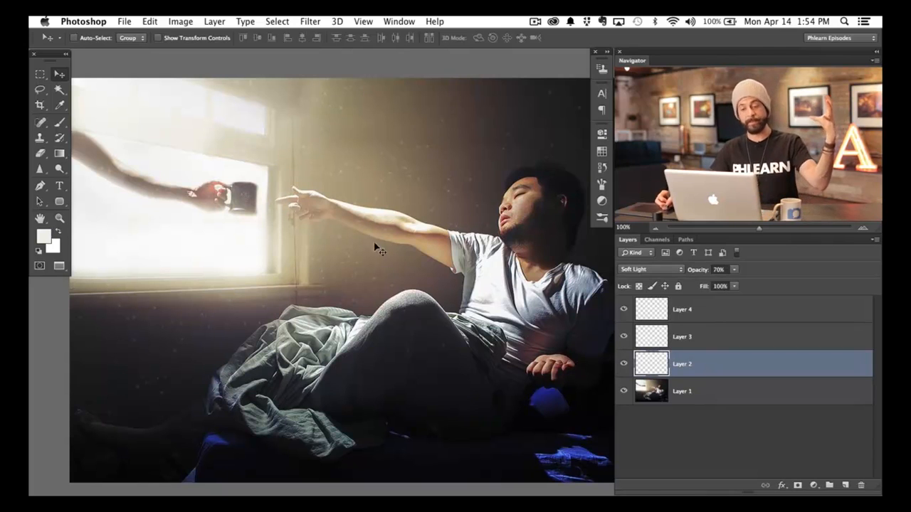
- Add a new layer above Layer 4 and set the dust brush's scatter to 356%
left_click(743, 313)
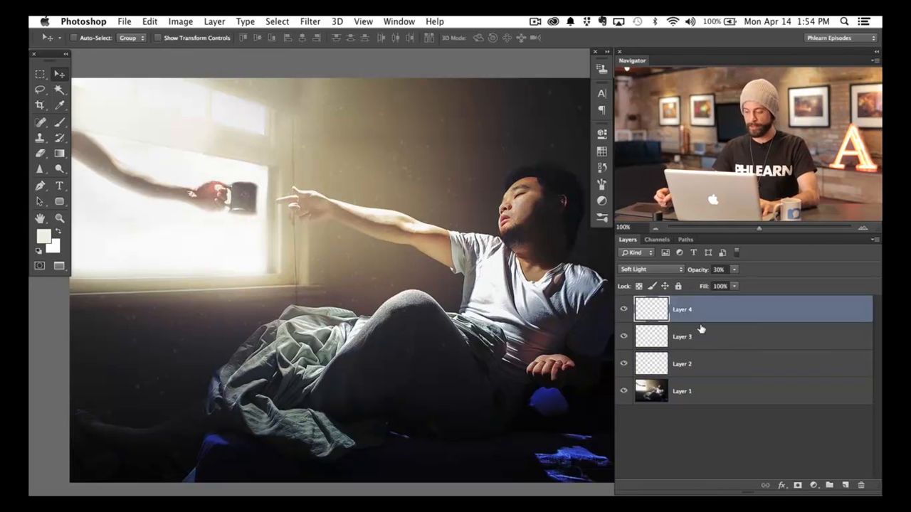
key("alt+shift+super+n")
key("b")
right_click(292, 321)
left_click(246, 280)
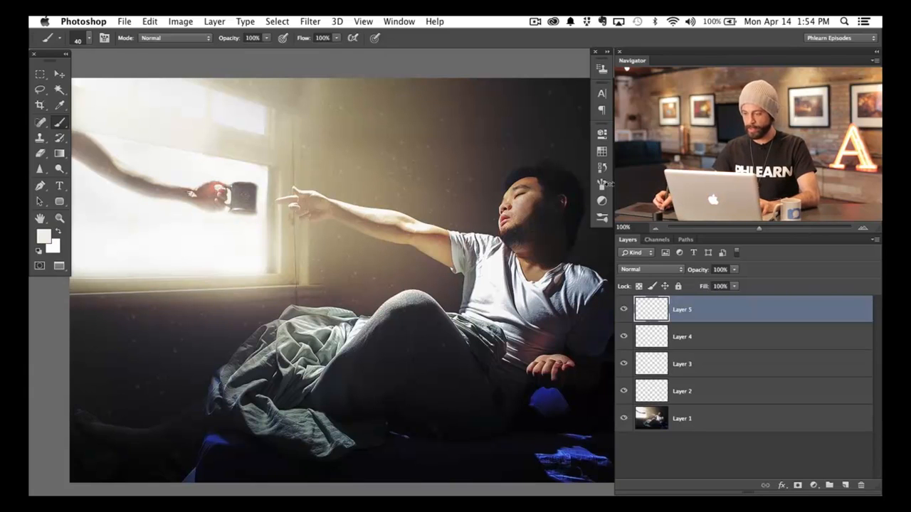
left_click(601, 200)
left_click_drag(523, 153, 509, 155)
- Paint concentrated dust around the two hands and the window, enlarging the brush from 117 to 213 px and reducing scatter to 183%
left_click_drag(288, 211, 315, 210)
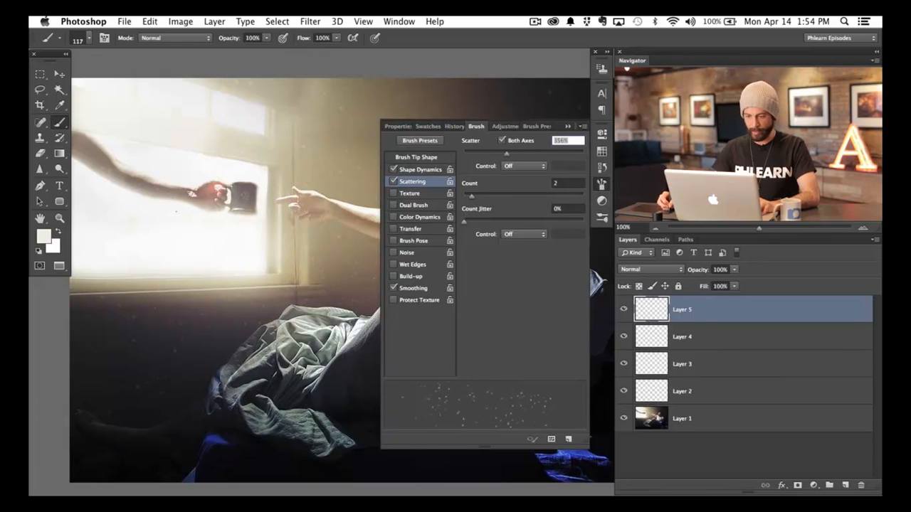
left_click_drag(242, 184, 259, 185)
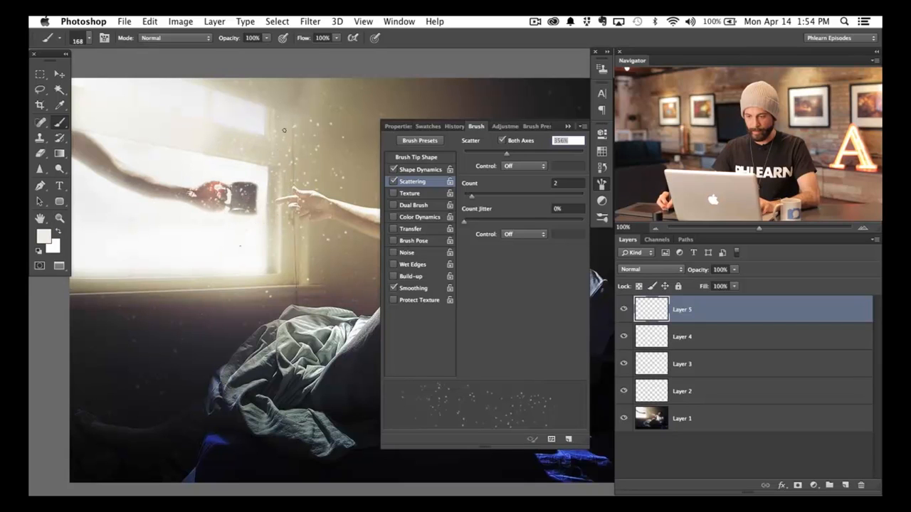
left_click_drag(506, 153, 485, 153)
left_click_drag(234, 203, 249, 204)
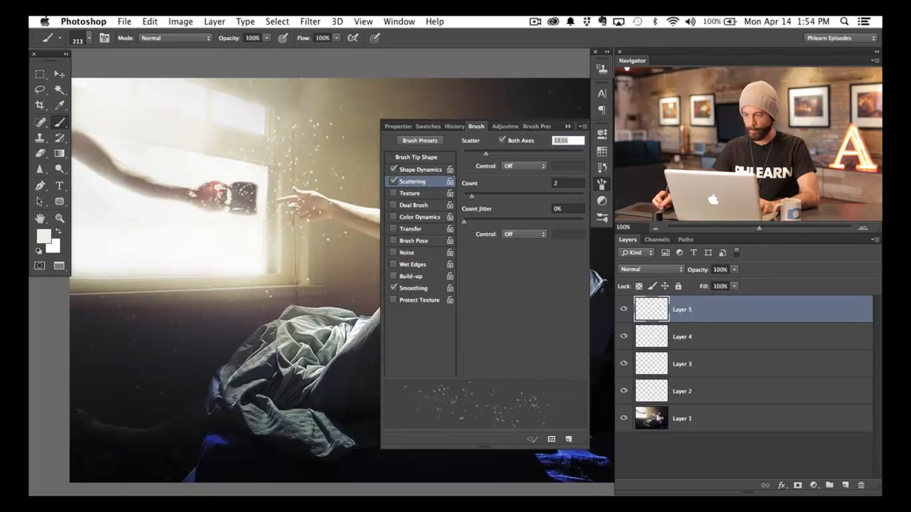
left_click(601, 184)
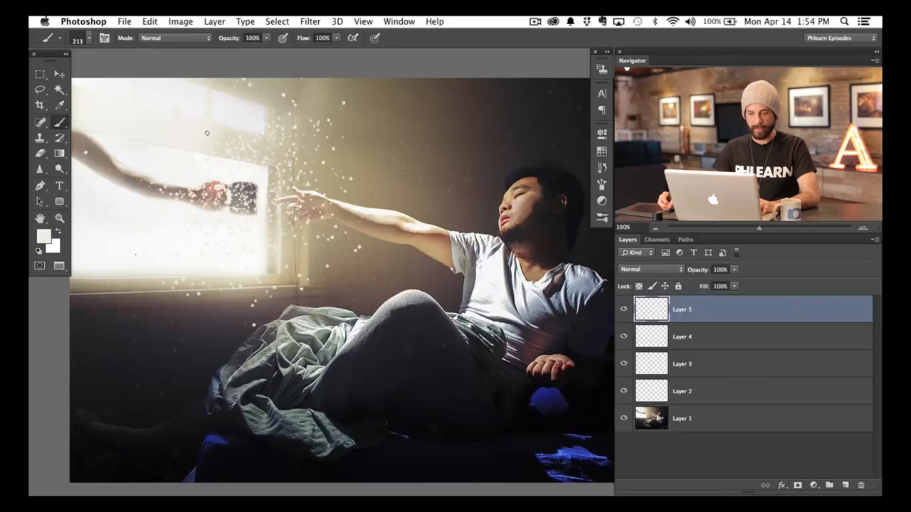
- Enlarge the dust brush to 343 px and undo the last specks painted over the man's face
right_click(298, 208)
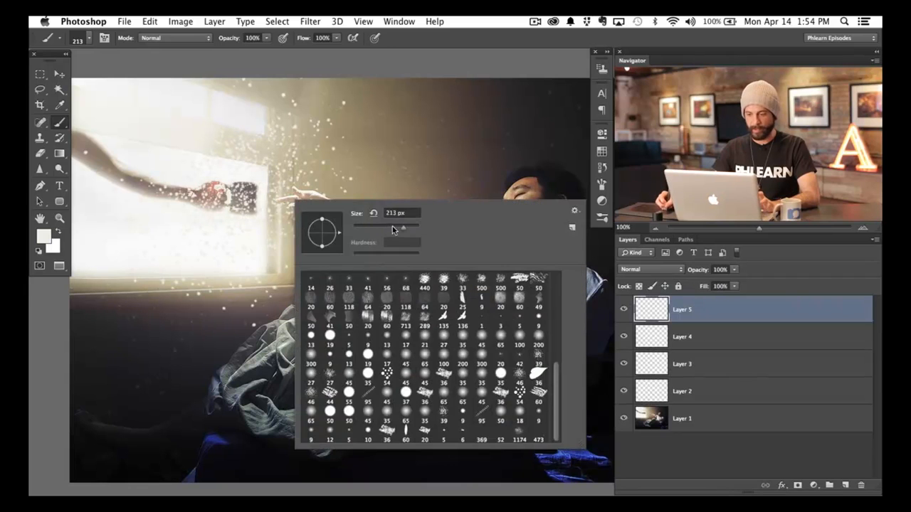
mouse_move(385, 228)
left_mouse_down()
mouse_move(372, 227)
mouse_move(408, 227)
left_mouse_up()
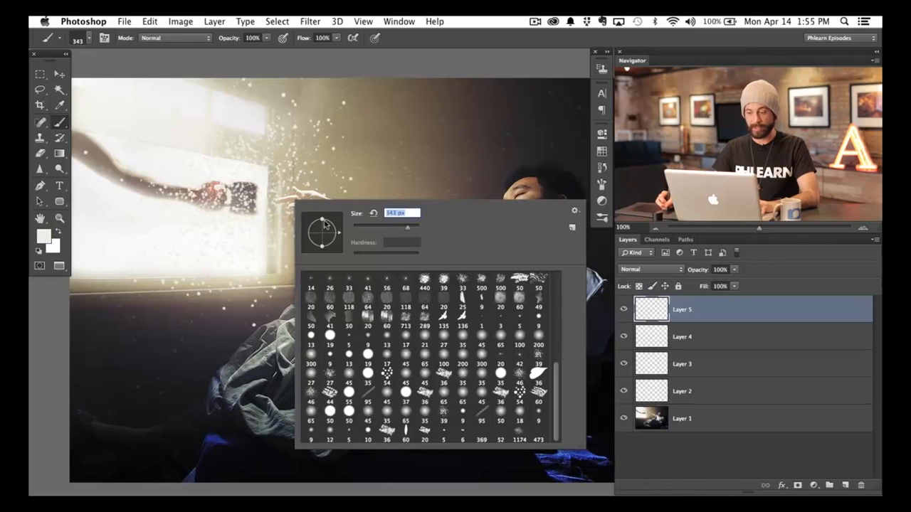
key("bracketleft")
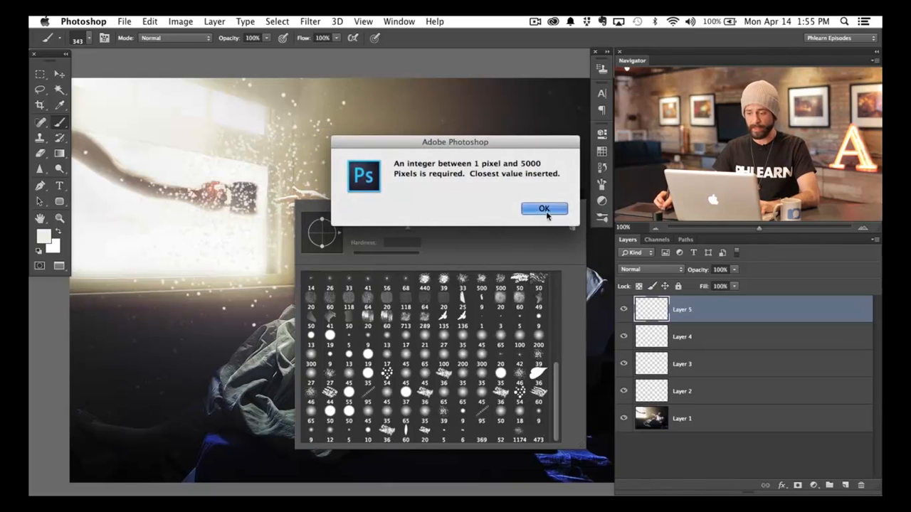
left_click(542, 212)
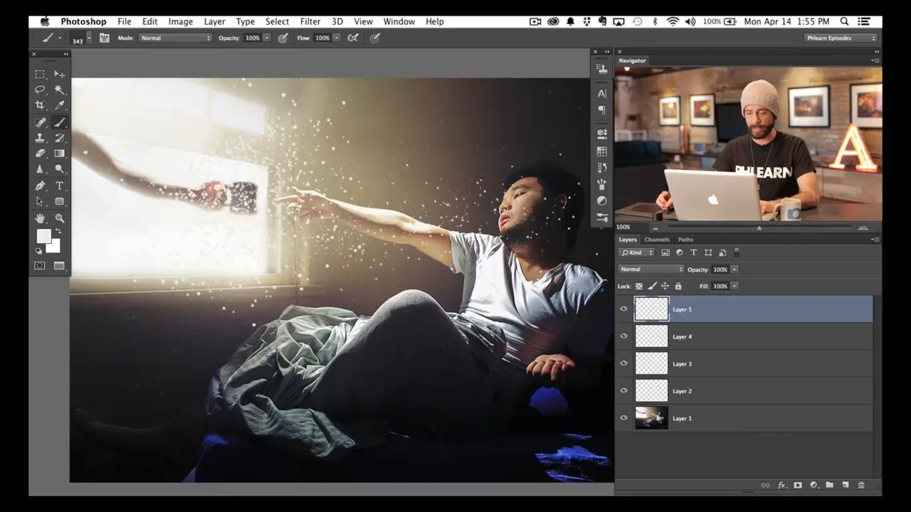
key("super+z")
- Paint large bright dust specks around the hands, the window and the dark wall below it on Layer 5
scroll(345, 229, "left", 1)
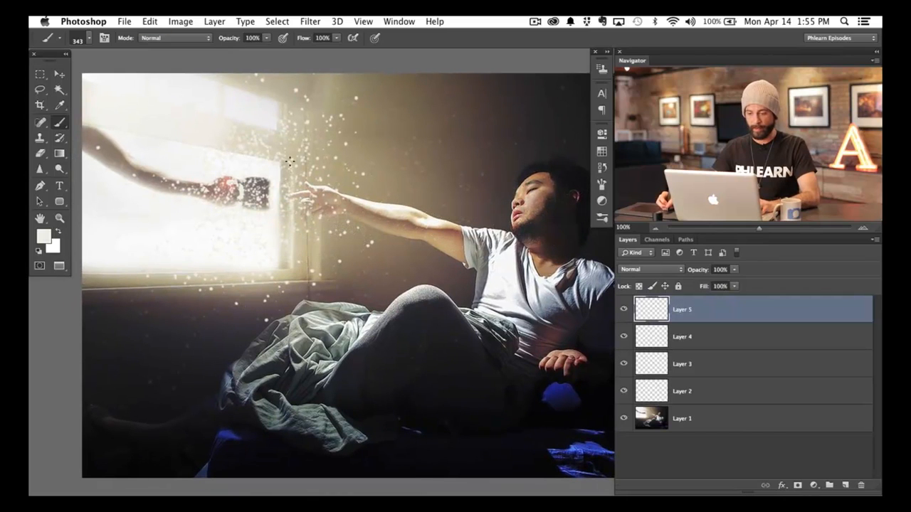
mouse_move(215, 202)
left_mouse_down()
mouse_move(185, 199)
mouse_move(179, 165)
mouse_move(198, 197)
left_mouse_up()
mouse_move(223, 163)
left_mouse_down()
mouse_move(235, 152)
mouse_move(205, 166)
mouse_move(240, 163)
left_mouse_up()
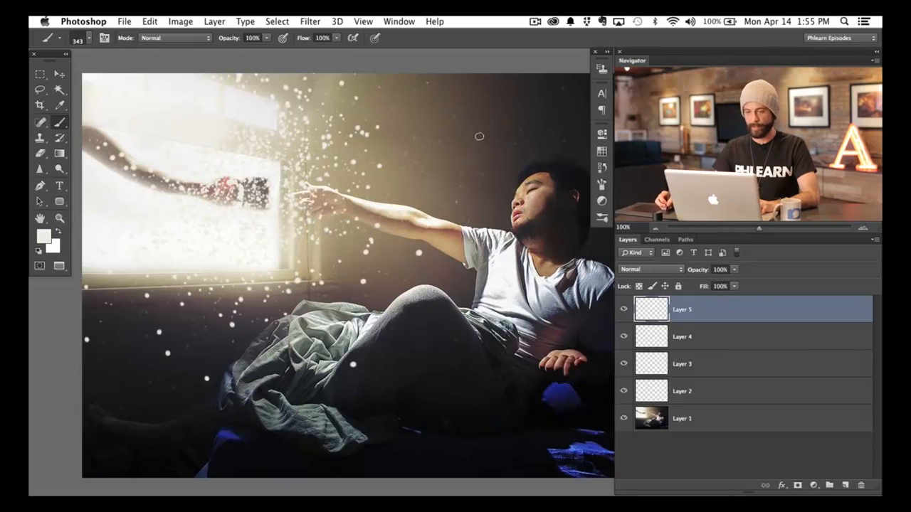
- Apply a Motion Blur to the dust on Layer 5 with an angle of -23° and a distance of 298 pixels
left_click(304, 20)
mouse_move(332, 171)
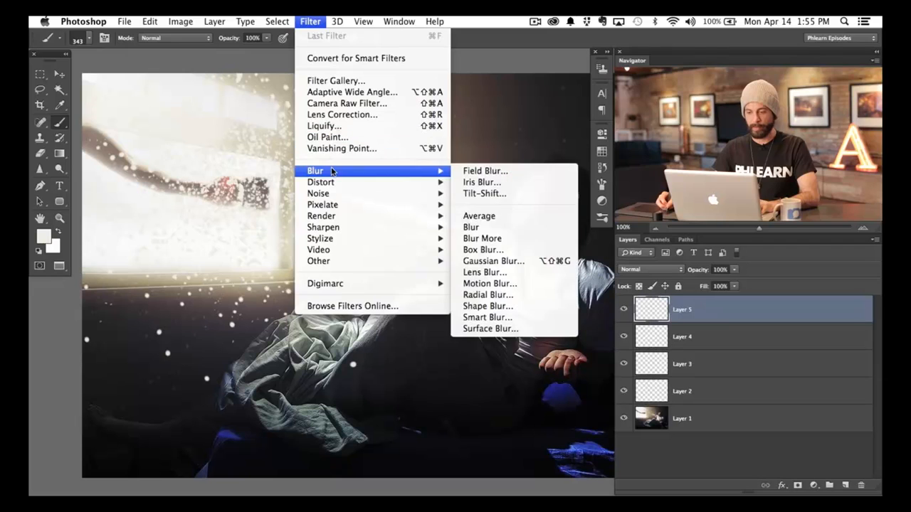
left_click(490, 283)
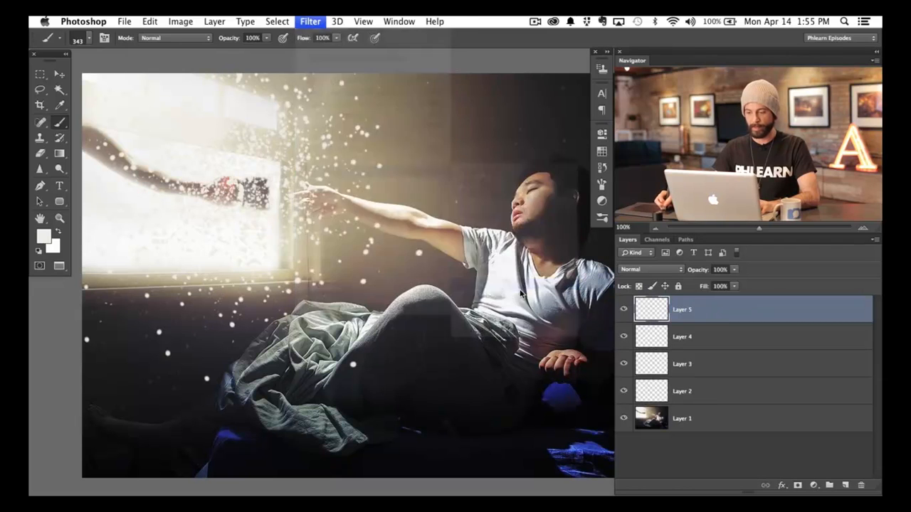
left_click(152, 260)
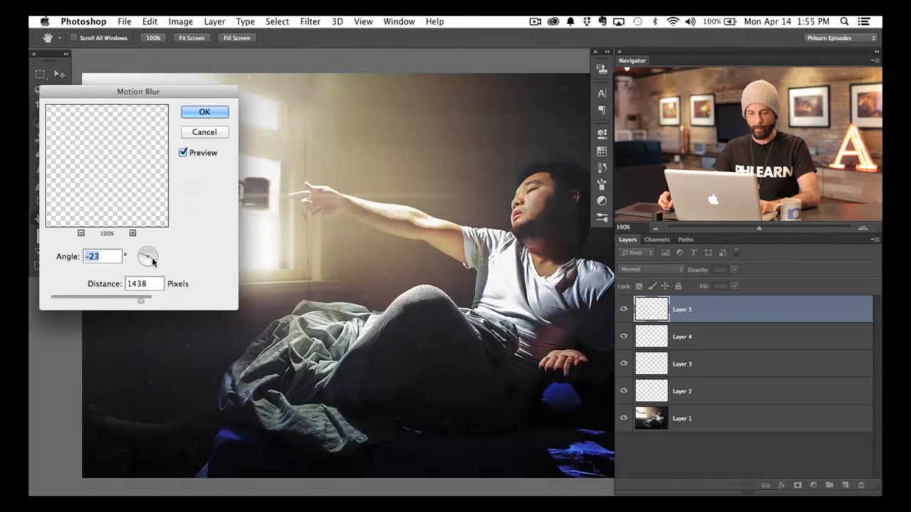
left_click(155, 259)
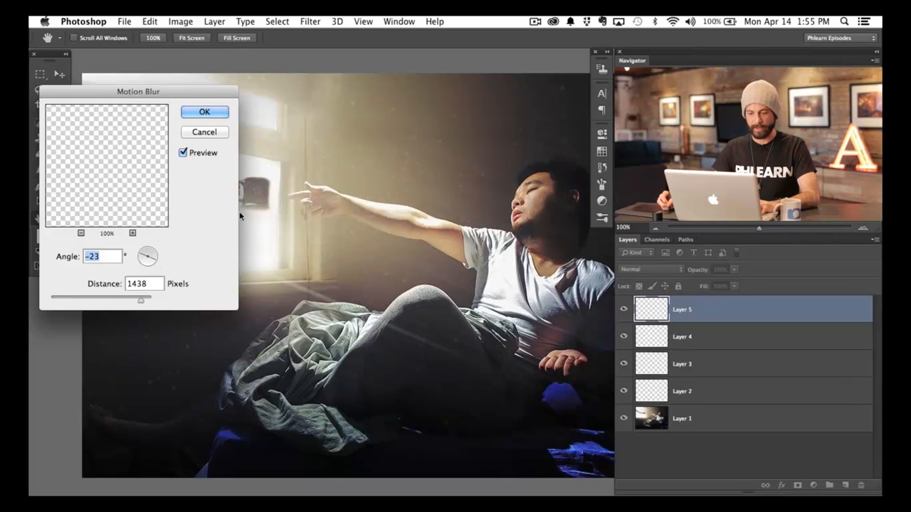
left_click_drag(218, 97, 515, 218)
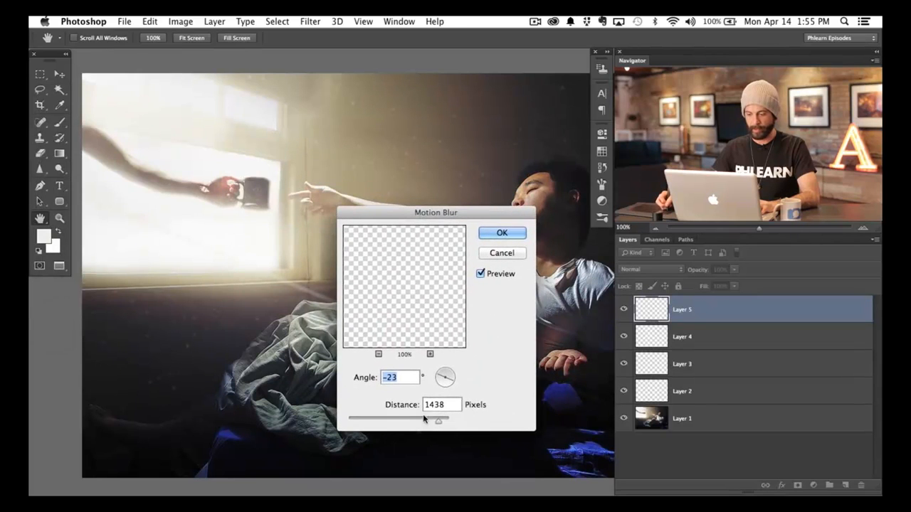
left_click_drag(424, 421, 415, 422)
left_click_drag(340, 223, 321, 204)
mouse_move(309, 402)
left_mouse_down()
mouse_move(294, 403)
mouse_move(309, 406)
left_mouse_up()
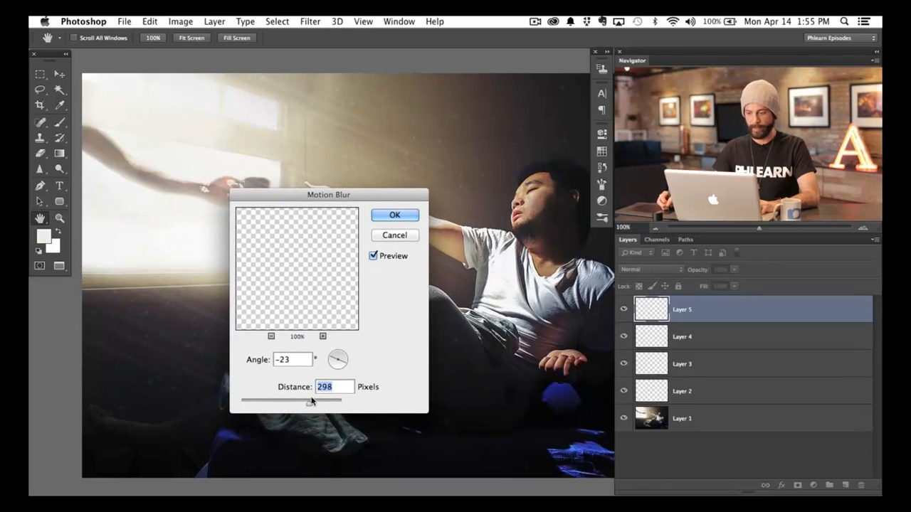
left_click(407, 216)
- Paint more dust around the hands and window on Layer 5, reapplying the same Motion Blur after each round to build up light rays
key("b")
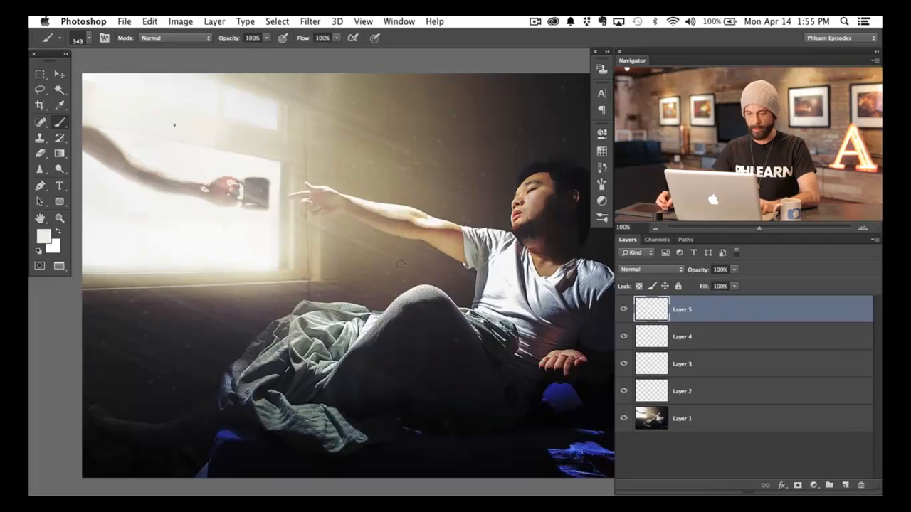
mouse_move(388, 218)
left_mouse_down()
mouse_move(417, 214)
mouse_move(419, 201)
mouse_move(398, 204)
mouse_move(414, 202)
mouse_move(399, 192)
mouse_move(370, 225)
mouse_move(364, 219)
mouse_move(361, 237)
mouse_move(390, 217)
mouse_move(381, 235)
mouse_move(376, 205)
mouse_move(351, 210)
mouse_move(374, 209)
mouse_move(377, 240)
left_mouse_up()
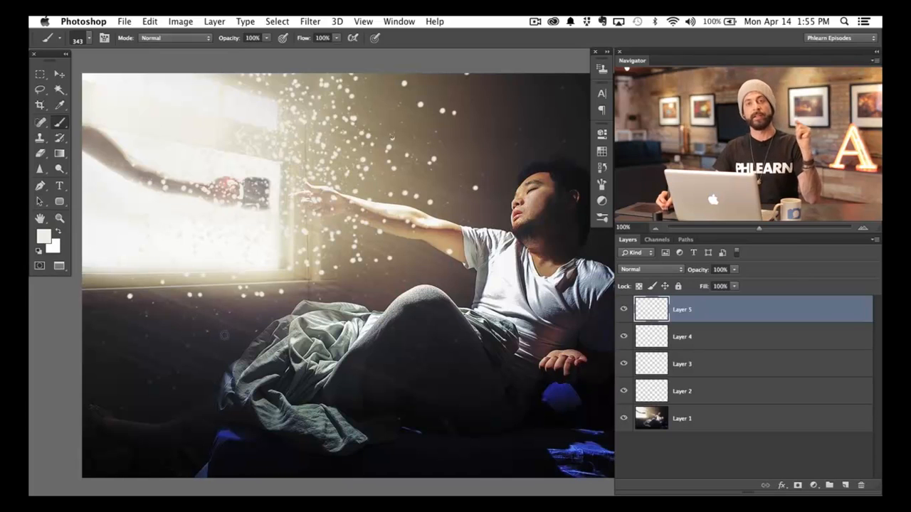
key("super+f")
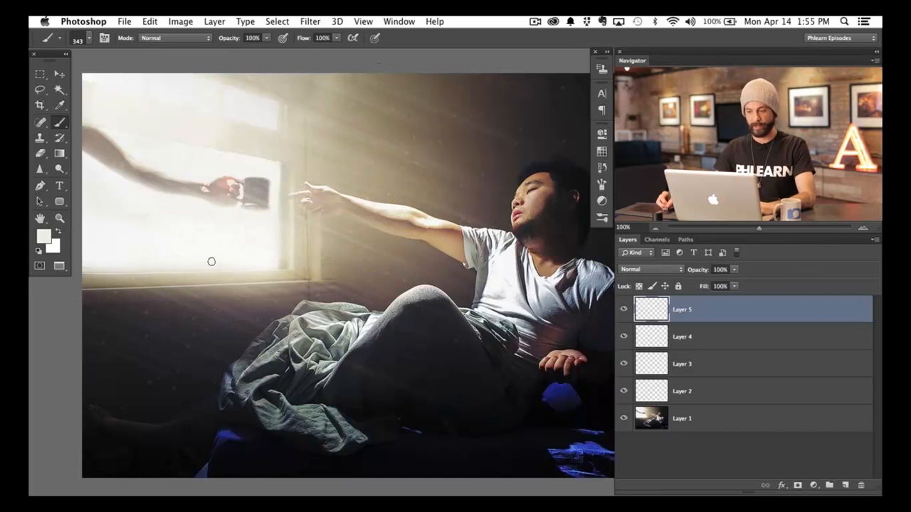
key("super+f")
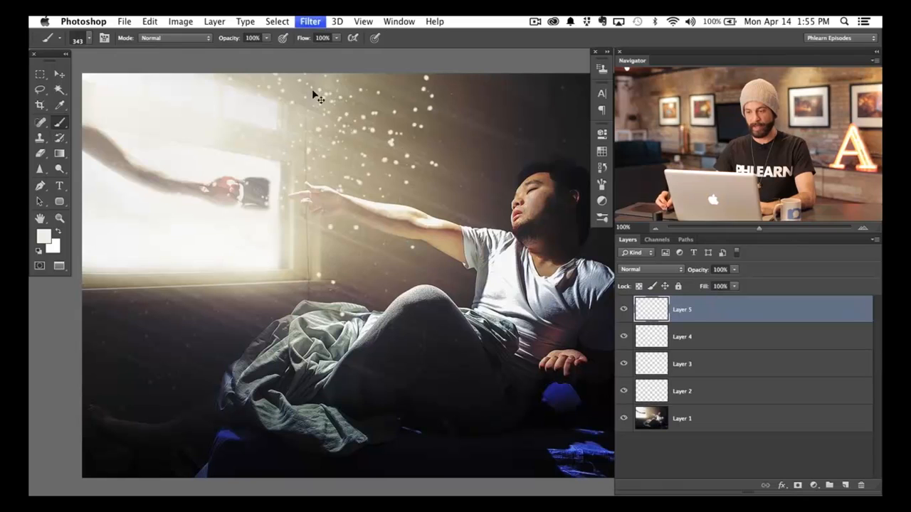
left_click_drag(308, 95, 280, 141)
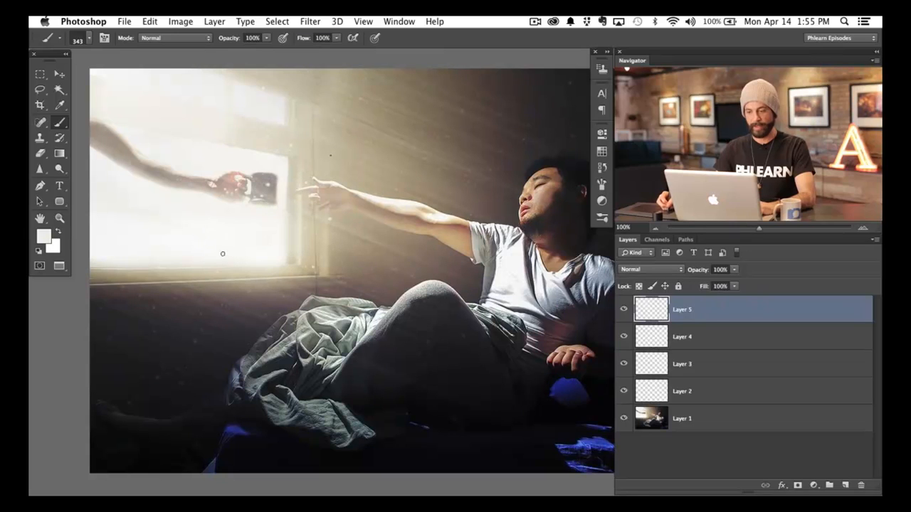
mouse_move(223, 253)
left_mouse_down()
mouse_move(131, 209)
mouse_move(192, 231)
mouse_move(196, 242)
mouse_move(159, 210)
mouse_move(296, 175)
left_mouse_up()
key("super+f")
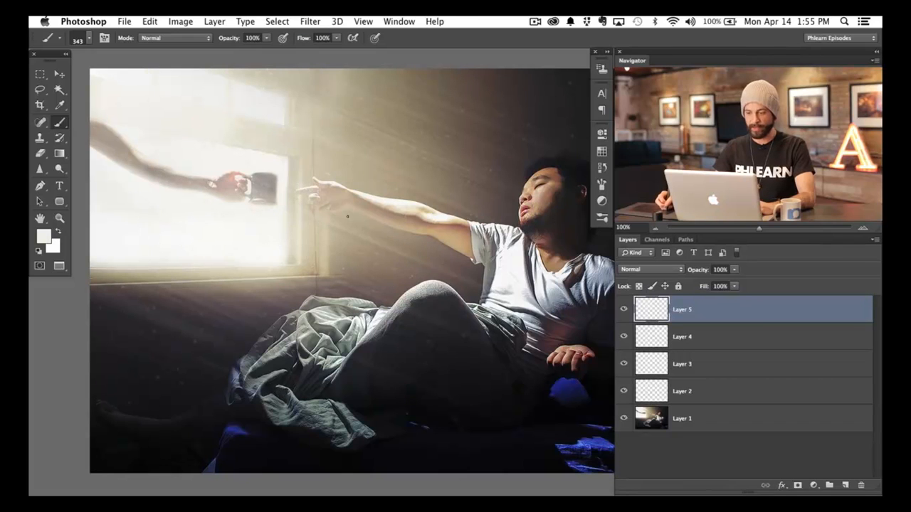
left_click_drag(479, 211, 457, 220)
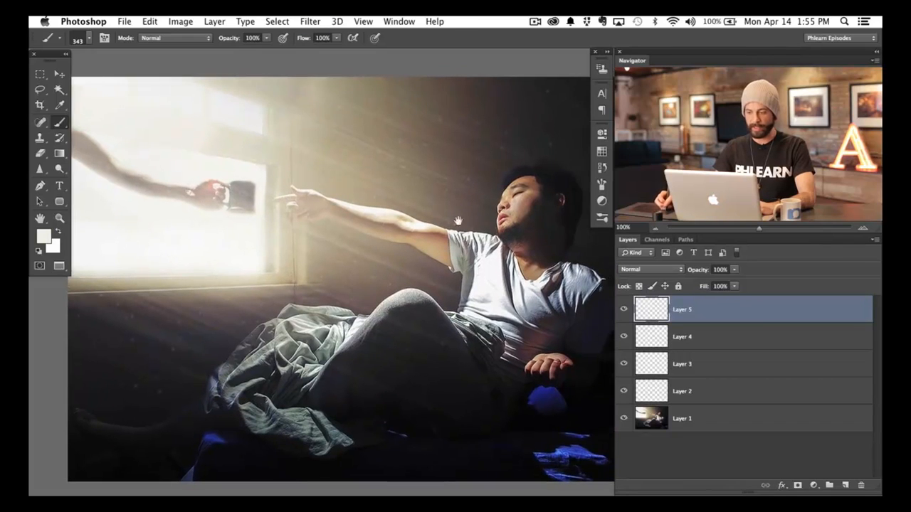
- Compare the photo with Layer 5's light rays hidden and shown
left_click(624, 312)
left_click(623, 312)
left_click(623, 311)
left_click(623, 311)
left_click(623, 311)
left_click(622, 313)
left_click(622, 313)
left_click(622, 313)
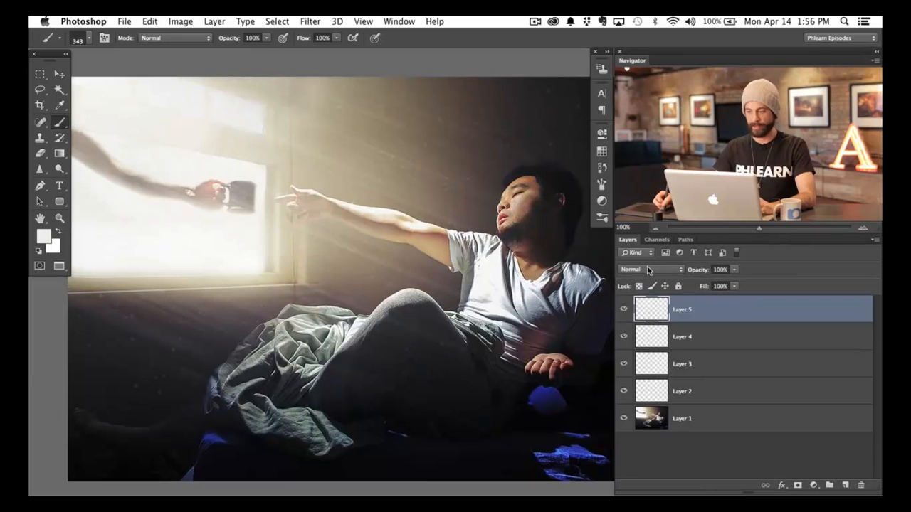
- Set Layer 5's blend mode to Soft Light and compare the photo with and without the layer
left_click(644, 269)
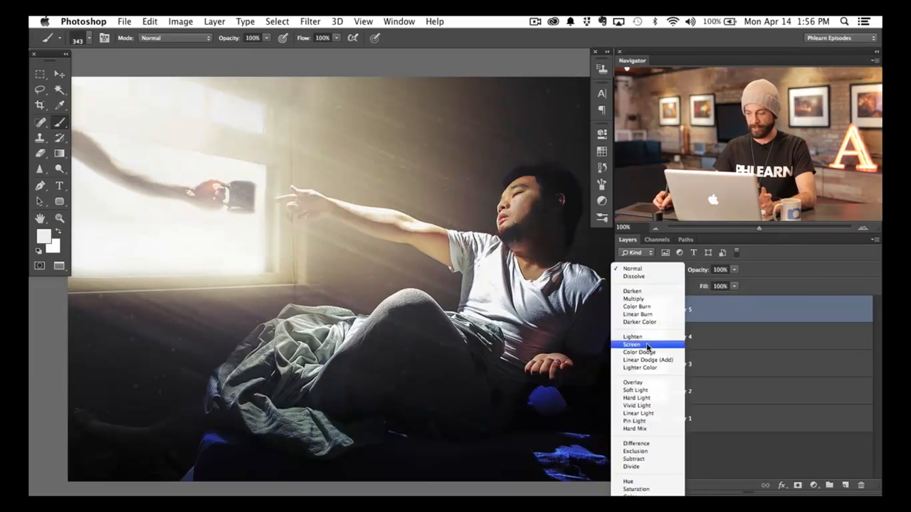
left_click(644, 390)
left_click(622, 310)
left_click(622, 310)
left_click(623, 311)
left_click(622, 310)
left_click(622, 310)
left_click(622, 310)
- Paint large scattered dust around the window and hands on a new layer above Layer 5 and reapply the last Motion Blur
key("ctrl+alt+shift+n")
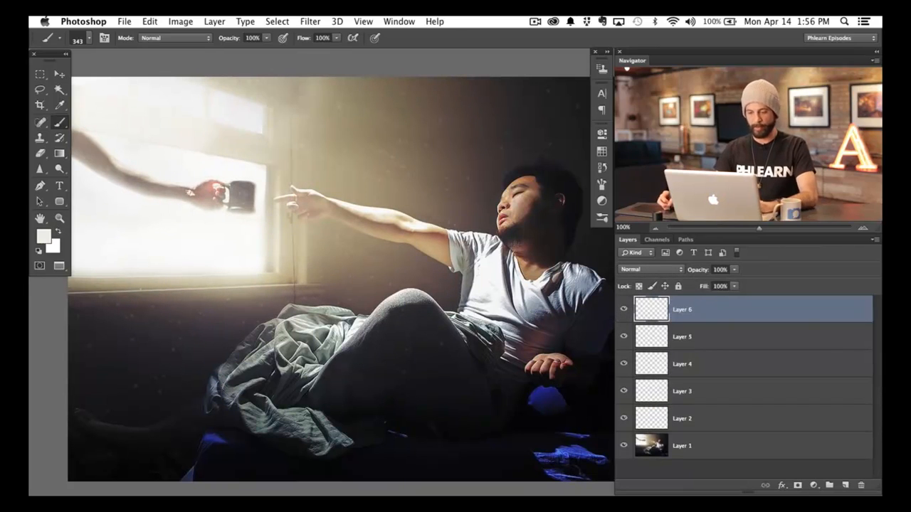
left_click_drag(177, 171, 185, 197)
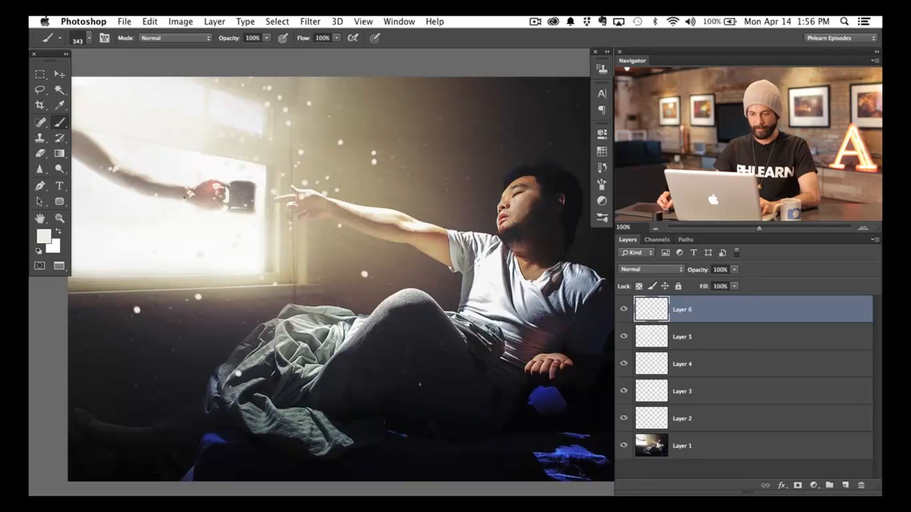
mouse_move(130, 204)
left_mouse_down()
mouse_move(150, 160)
mouse_move(116, 178)
mouse_move(132, 168)
mouse_move(133, 193)
mouse_move(141, 142)
mouse_move(152, 144)
mouse_move(128, 189)
mouse_move(164, 146)
left_mouse_up()
left_click(658, 269)
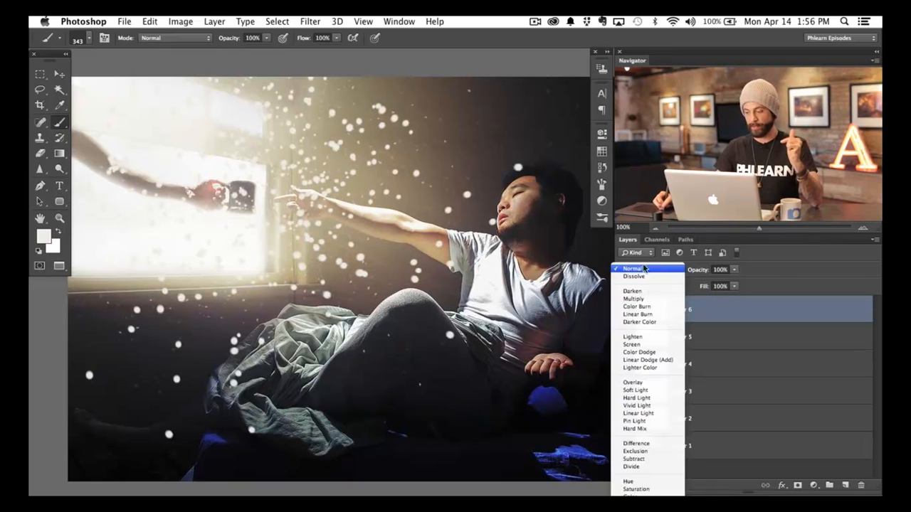
left_click(644, 269)
key("ctrl+z")
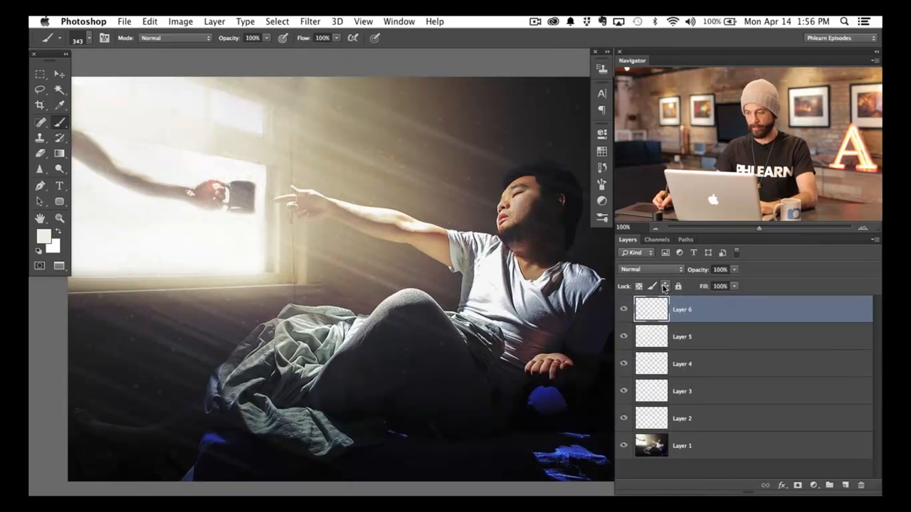
- Lower the opacity of Layer 6 to 70%
left_click_drag(699, 273, 678, 274)
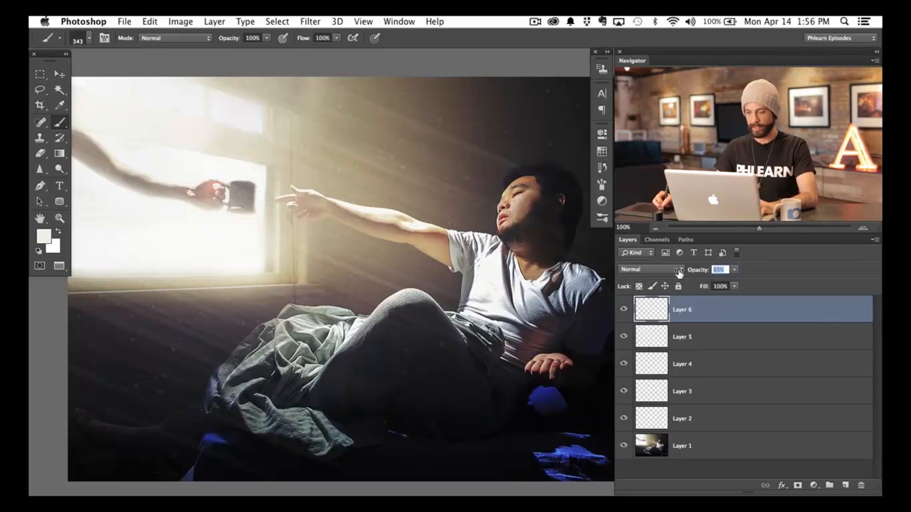
type("70")
key("Return")
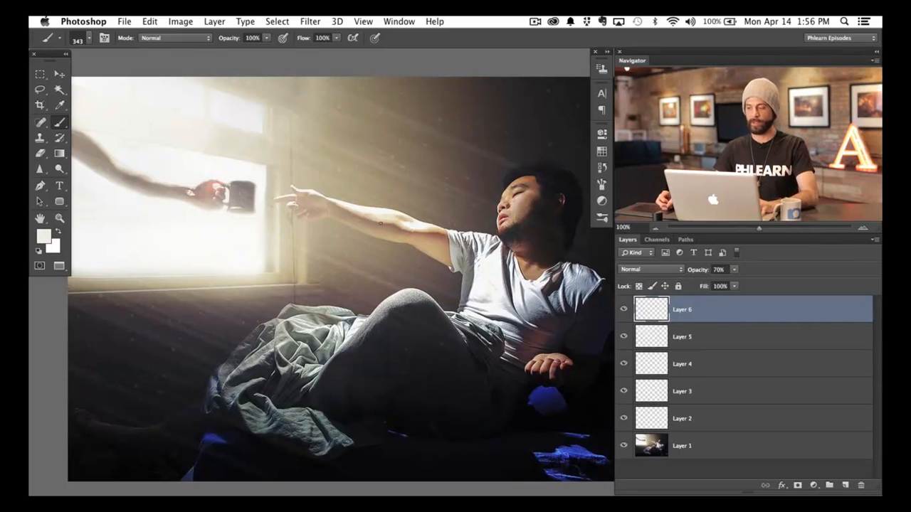
- Check Layer 5's effect on the photo and group Layer 5 with Layer 6
left_click(624, 337)
left_click(623, 337)
left_click(696, 335, "shift")
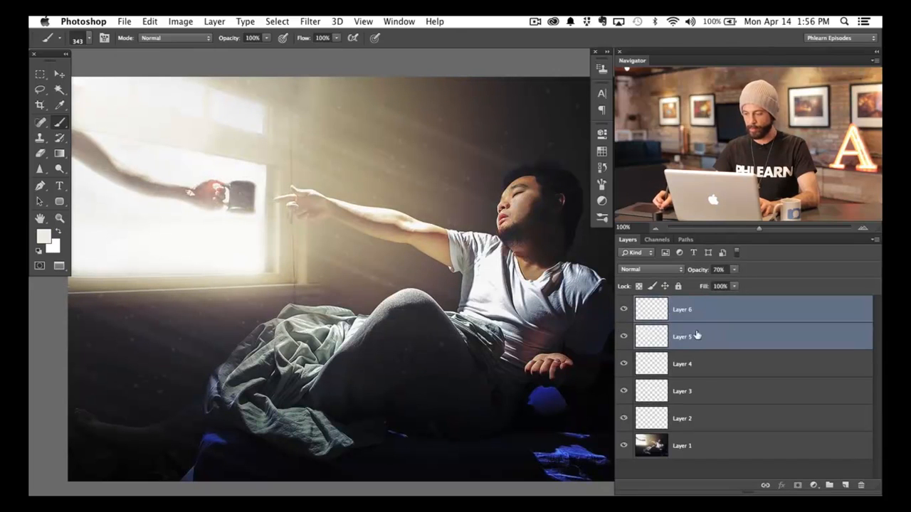
key("super+g")
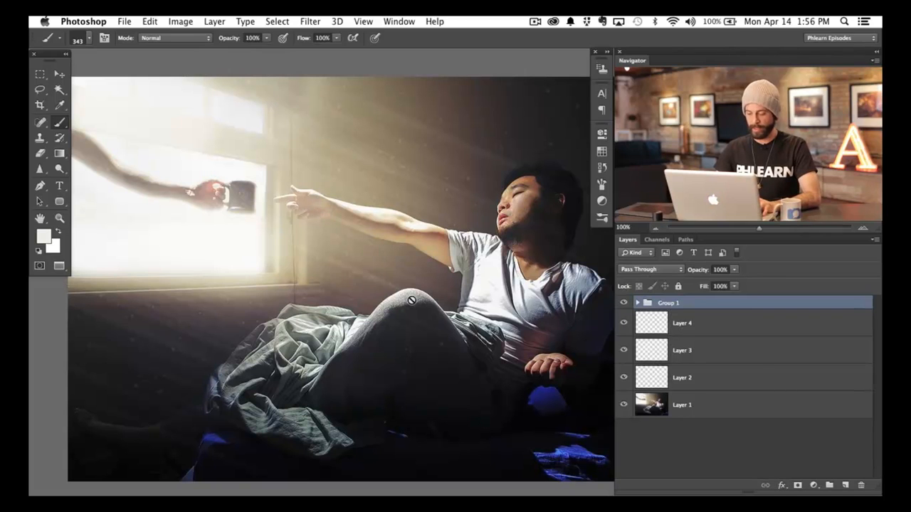
- Add a new empty layer above the light-ray group and bring up the brush presets
key("super+shift+alt+n")
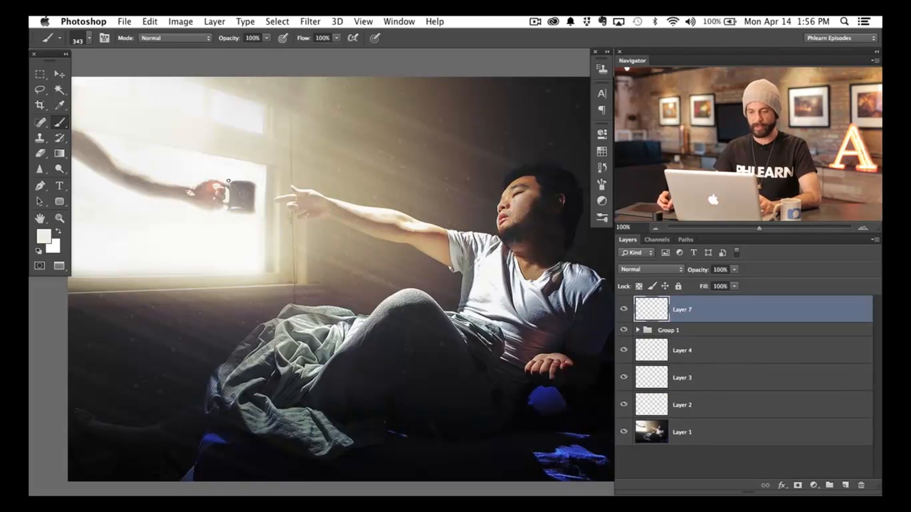
right_click(233, 201)
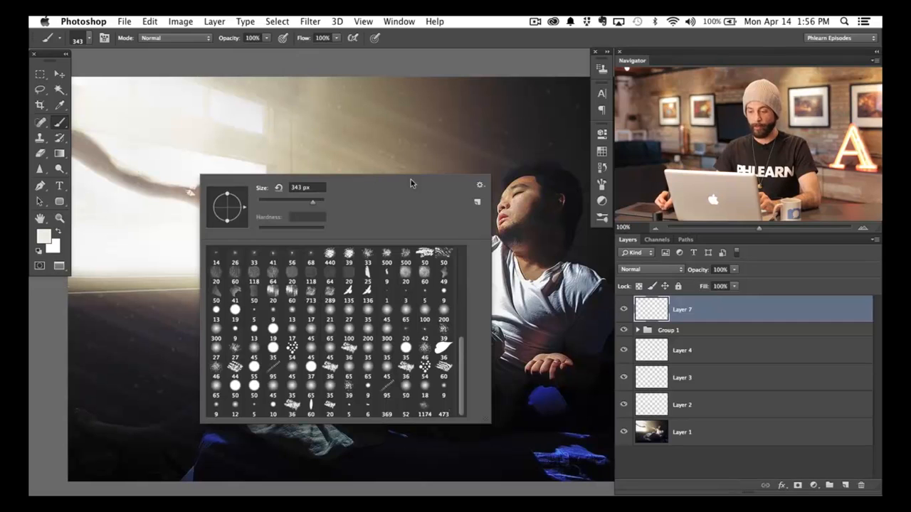
left_click(481, 185)
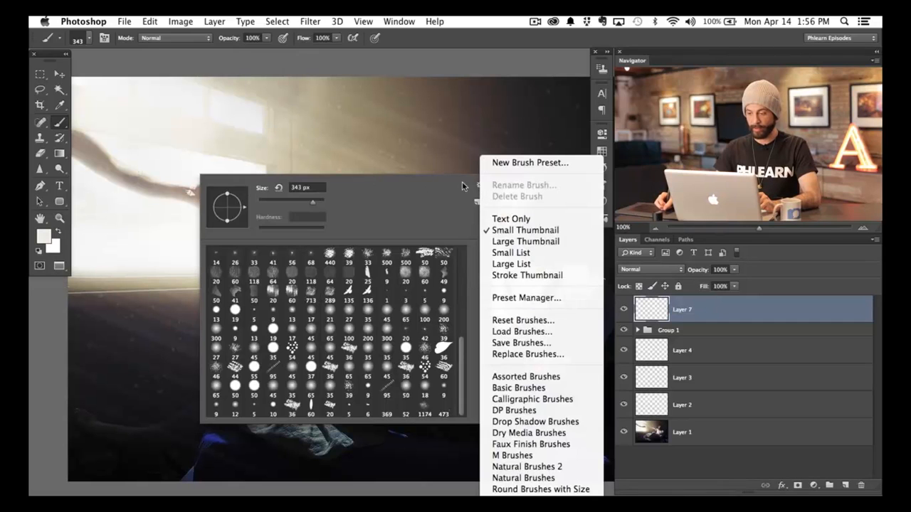
left_click(461, 183)
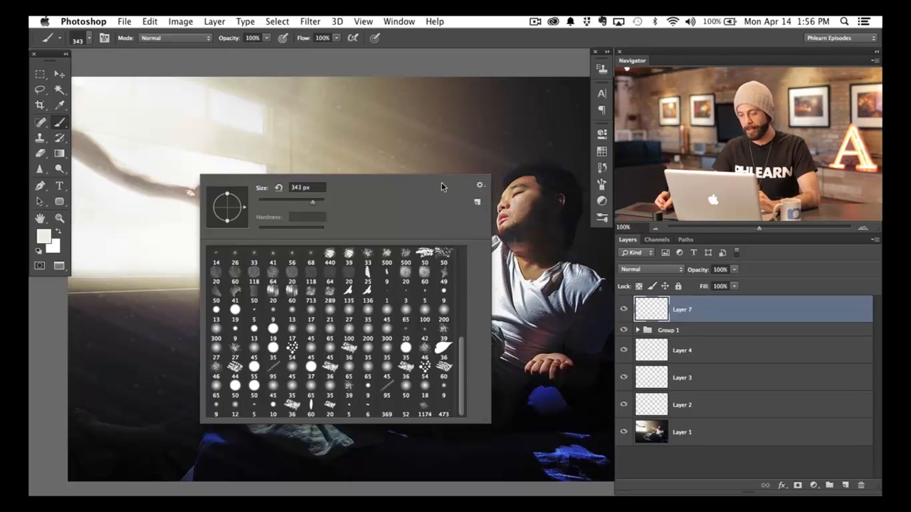
left_click(481, 185)
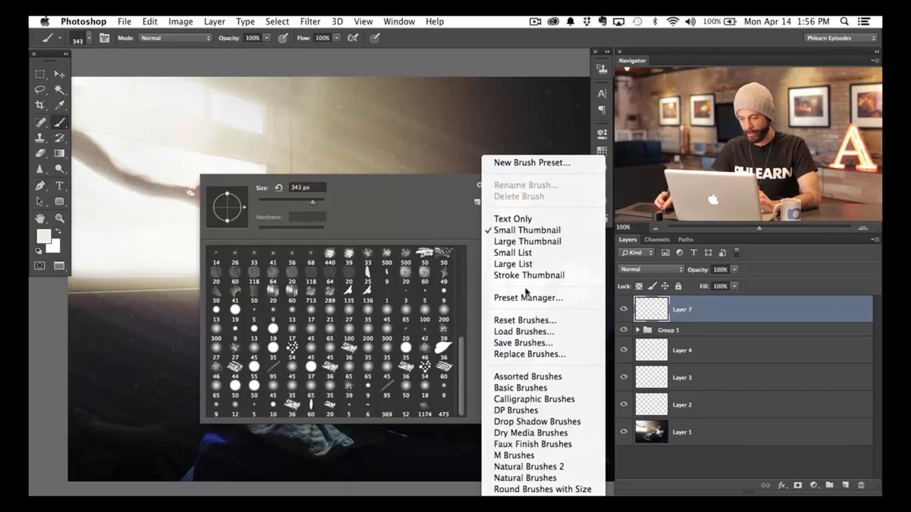
left_click(541, 343)
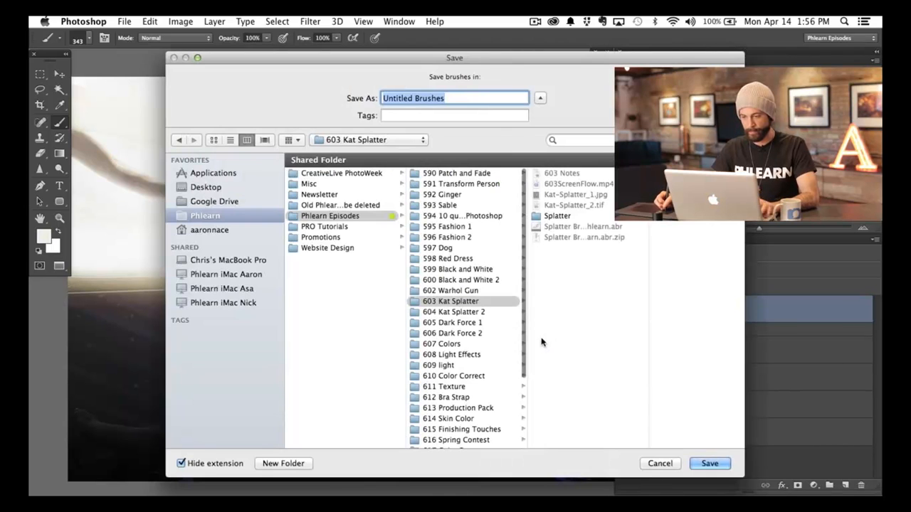
key("Escape")
- Save the current 343 px dust brush as a new preset named Scatter Dust, with its size captured
left_click(483, 186)
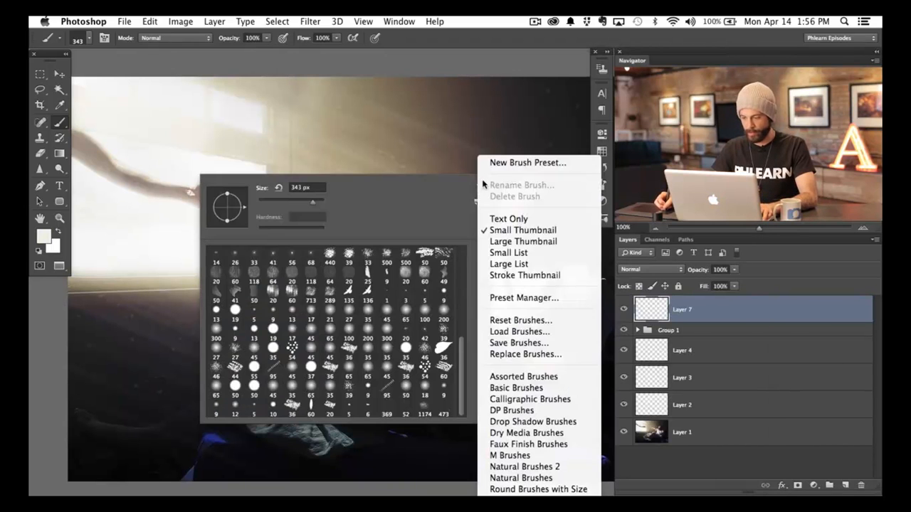
left_click(549, 162)
left_click_drag(407, 221, 402, 102)
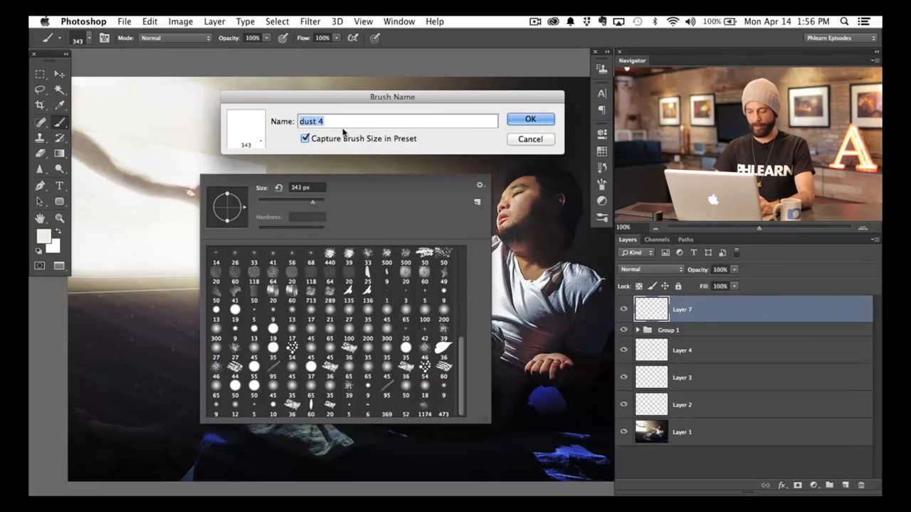
type("Sca")
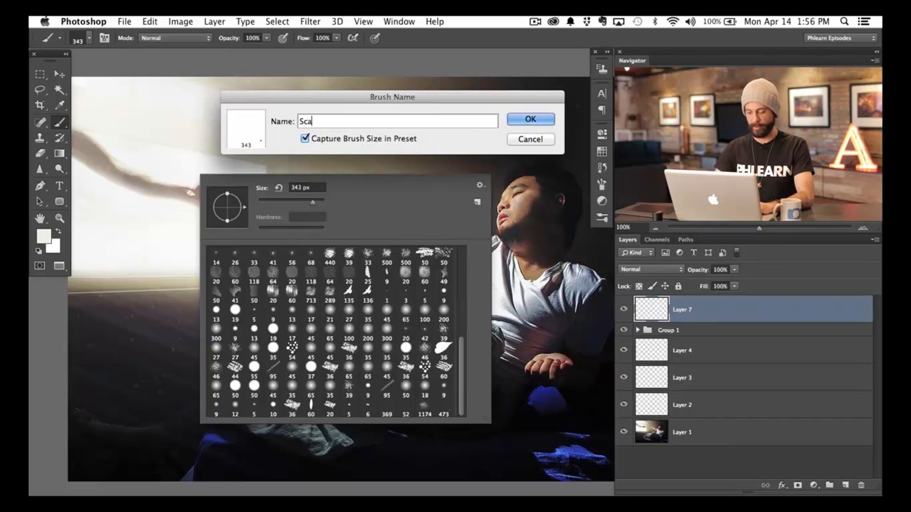
type("tter Dust")
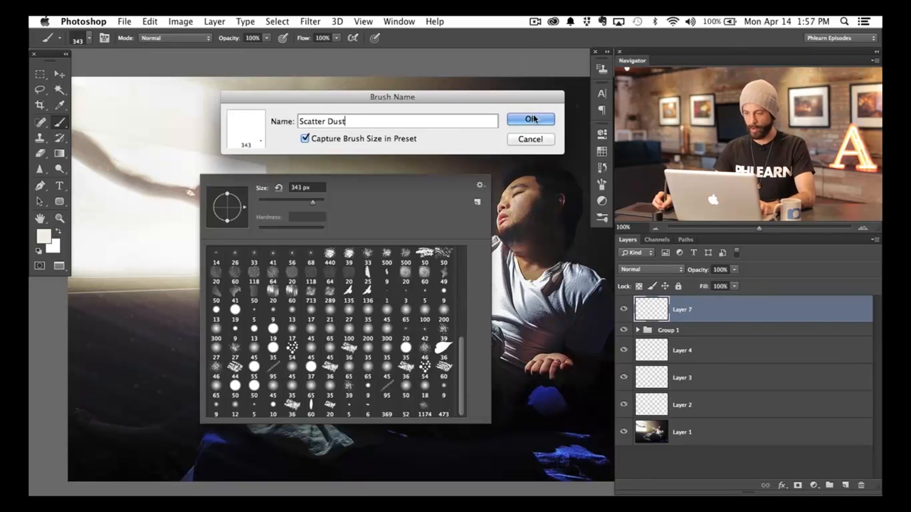
key("Return")
key("Return")
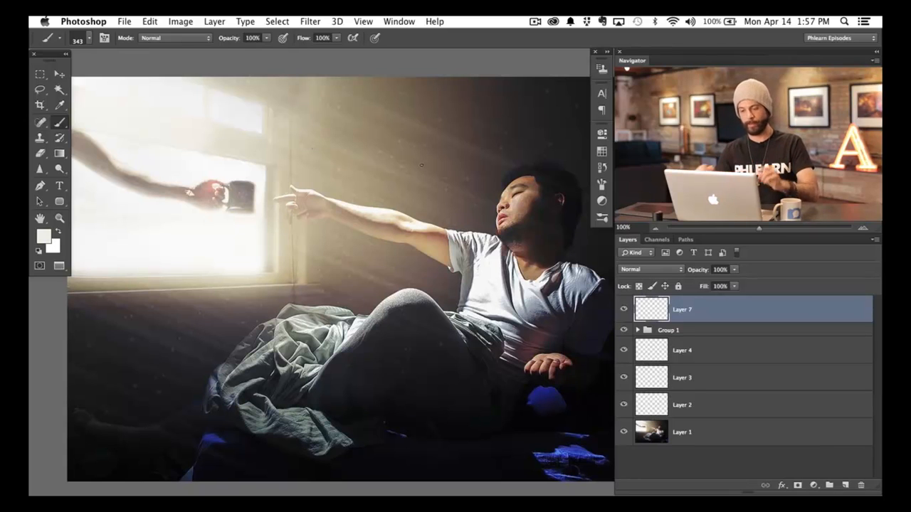
- Select Group 1 and compare the photo with the group's light rays hidden and shown
left_click(688, 330)
left_click(624, 330)
left_click(621, 332)
left_click(621, 333)
left_click(622, 332)
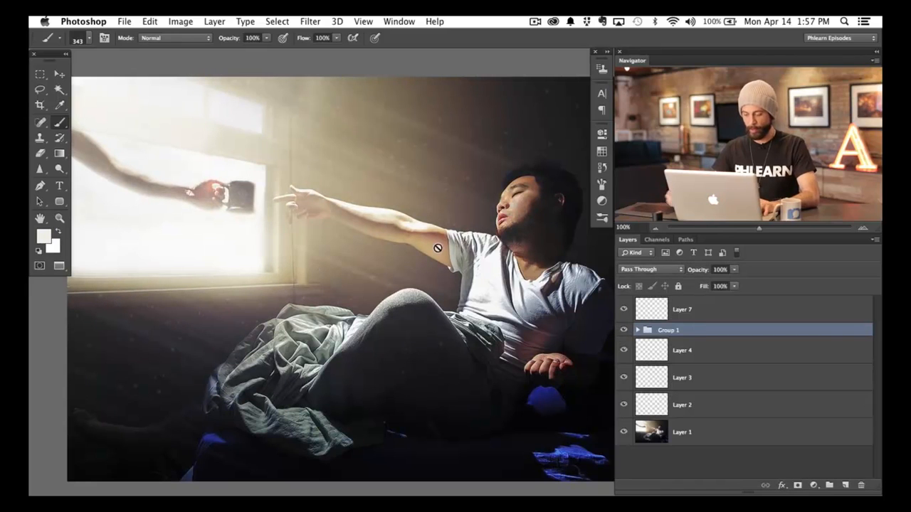
- Add a white layer mask to Group 1 and choose the soft round brush with 0% hardness for masking in black
key("super+m")
right_click(256, 266)
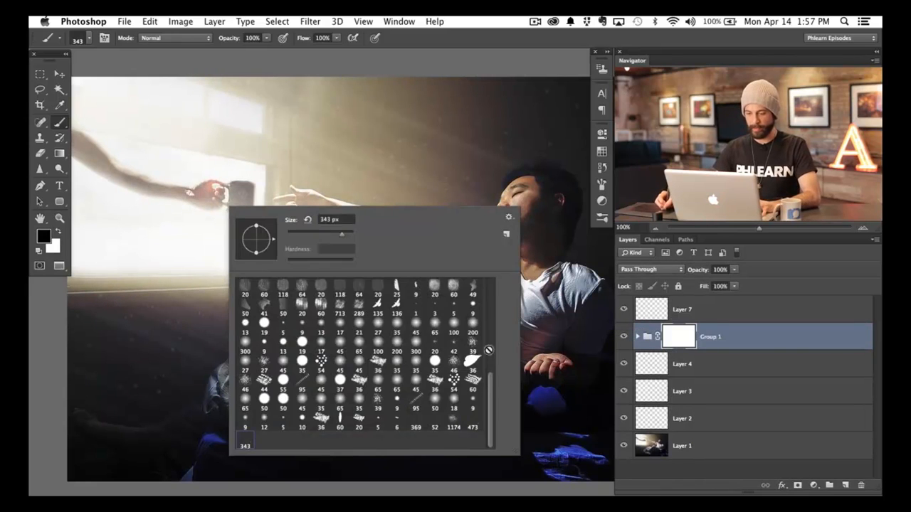
left_click_drag(489, 387, 468, 259)
left_click(245, 287)
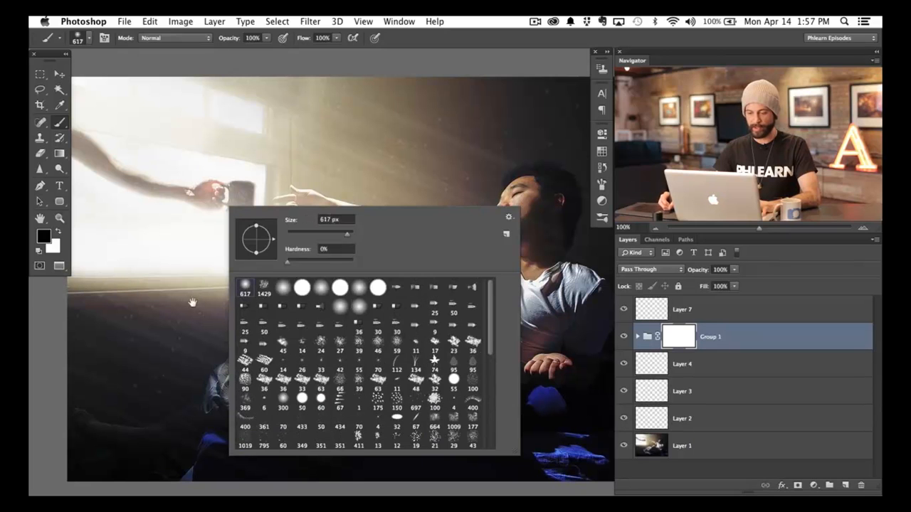
key("Return")
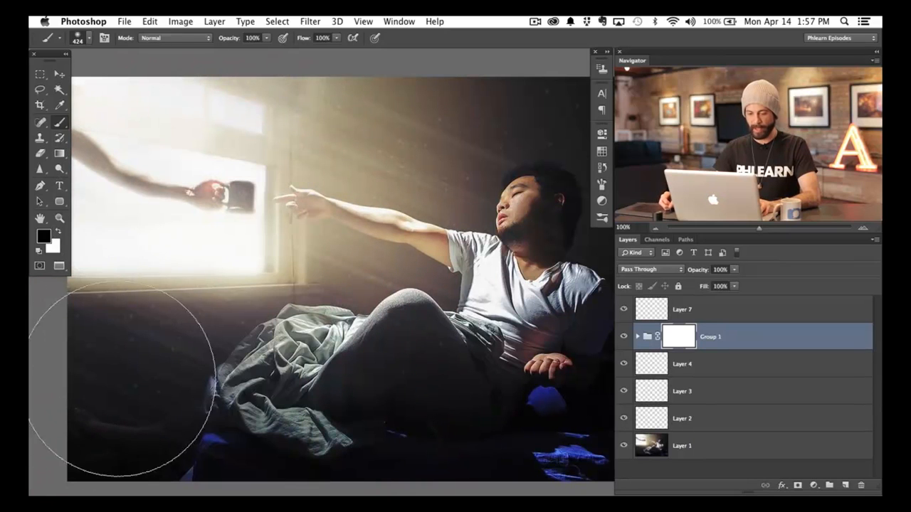
- Mask the light rays off the dark wall below the window and around the man's upper body with a 424 px black brush, then compare the group's visibility
left_click(169, 333)
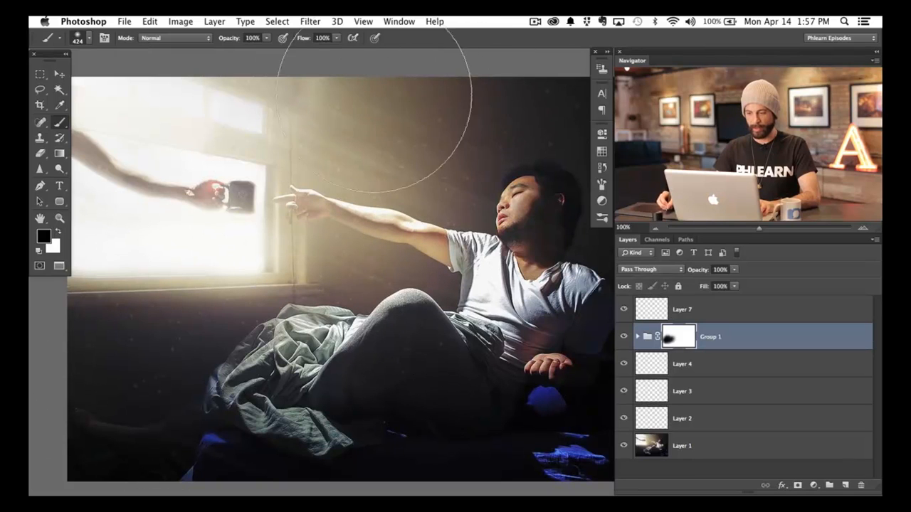
left_click_drag(569, 232, 447, 102)
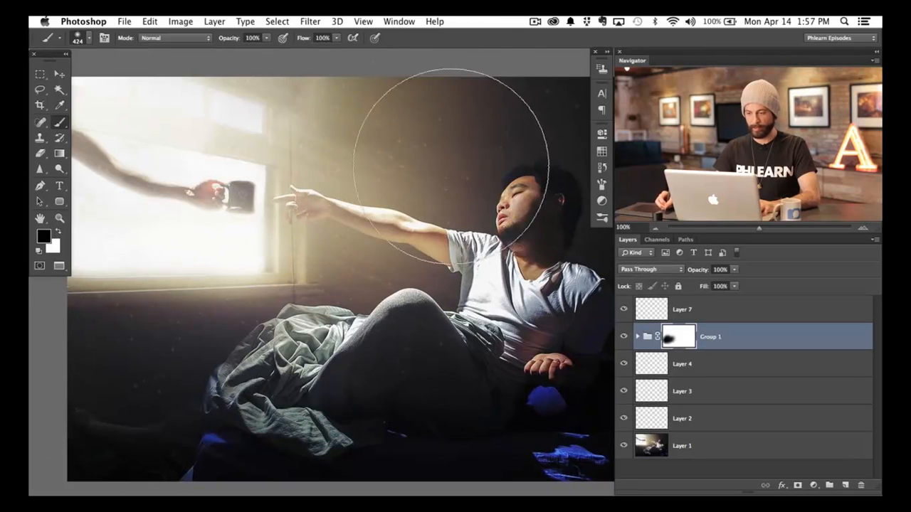
left_click(621, 342)
left_click(622, 342)
left_click(622, 342)
left_click(622, 342)
left_click(621, 342)
left_click(622, 342)
- Paint white on Group 1's mask from the man's outstretched arm toward the window to restore rays, then compare the group hidden and shown
key("x")
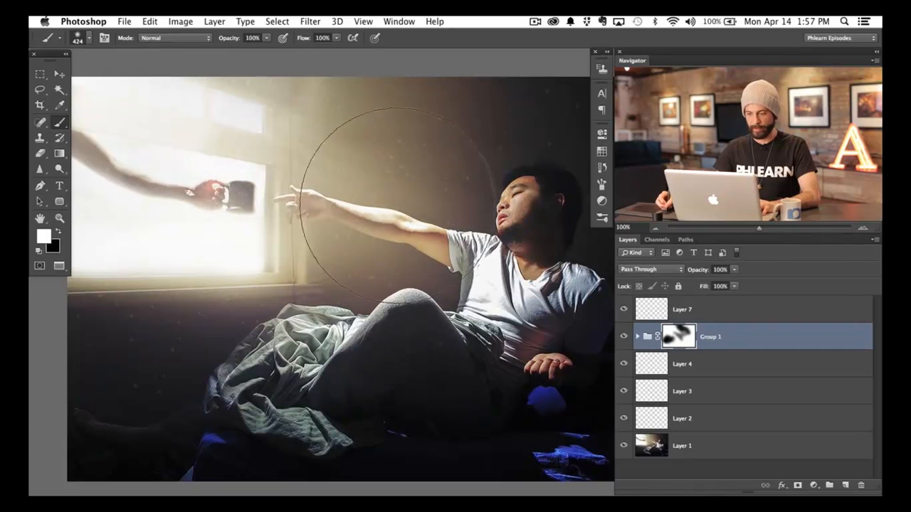
mouse_move(415, 167)
left_mouse_down()
mouse_move(412, 202)
mouse_move(392, 220)
mouse_move(363, 196)
mouse_move(265, 258)
mouse_move(246, 226)
mouse_move(204, 204)
left_mouse_up()
left_click(624, 336)
left_click(624, 337)
left_click(624, 337)
left_click(624, 336)
- Group Layer 7, Group 1 and Layers 4 through 2 into one group above Layer 1
left_click(711, 311)
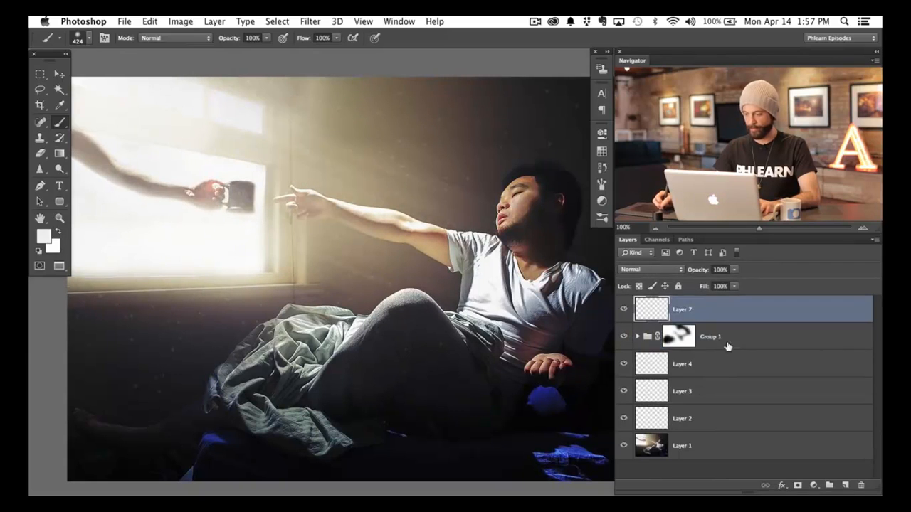
left_click(712, 409, "shift")
key("super+g")
left_click_drag(505, 345, 514, 347)
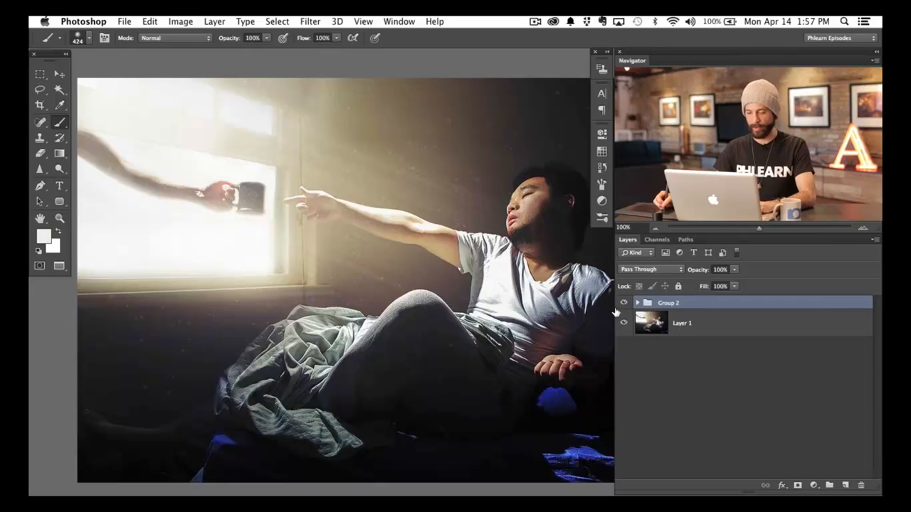
- View the photo full screen and compare it with and without the grouped dust and light-ray effects
key("f")
key("f")
key("super+z")
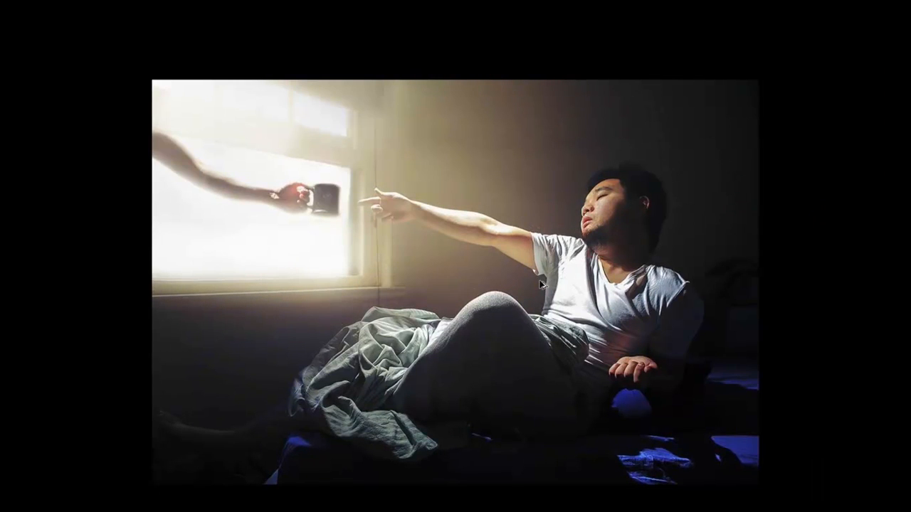
key("super+z")
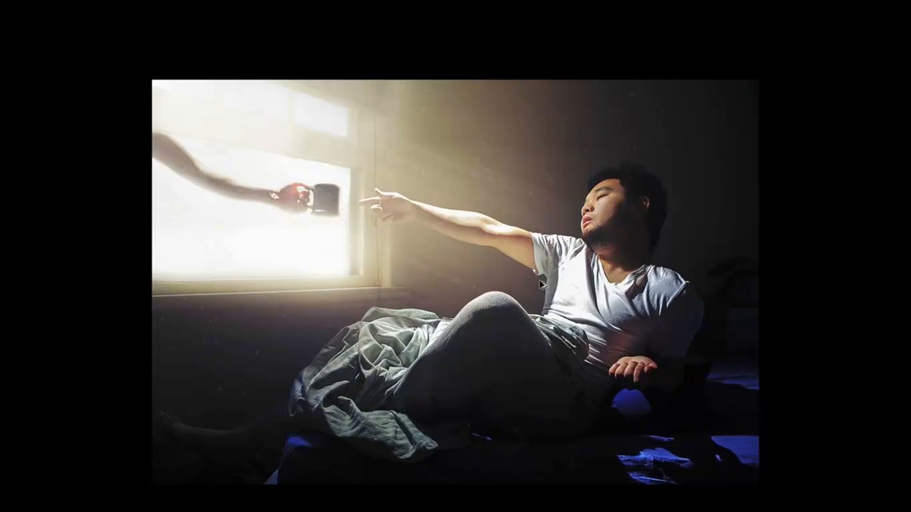
key("super+z")
key("super+z")
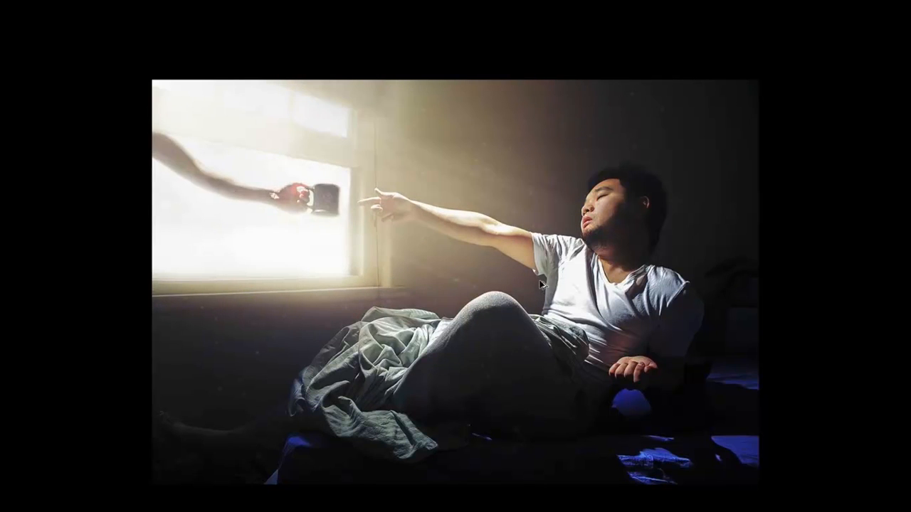